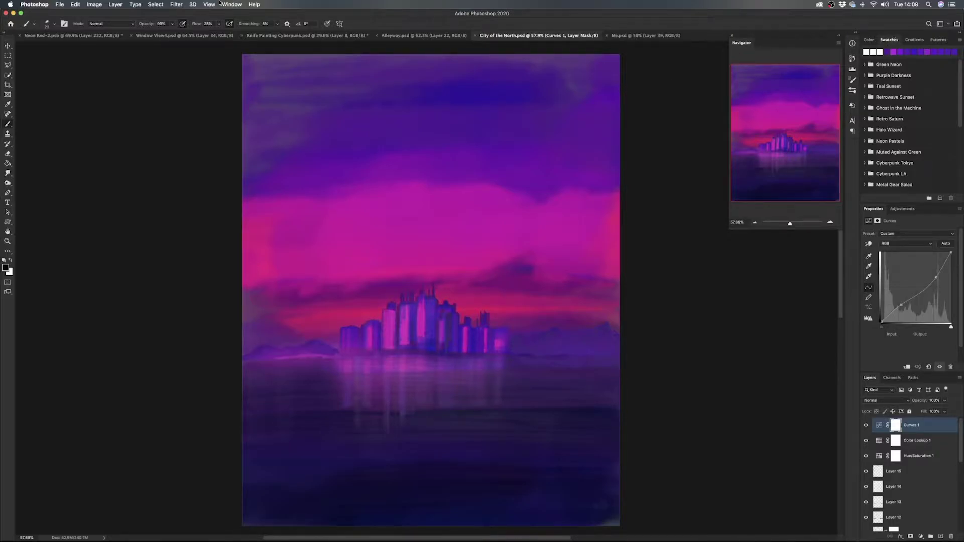
# Hide the Swatches panel and display it again.
pyautogui.click(232, 4)
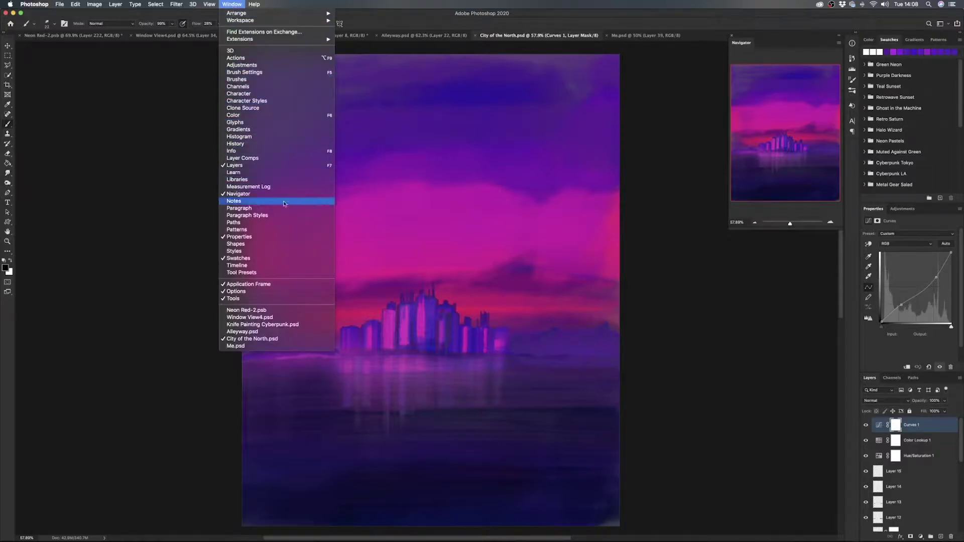
pyautogui.click(237, 259)
pyautogui.click(232, 4)
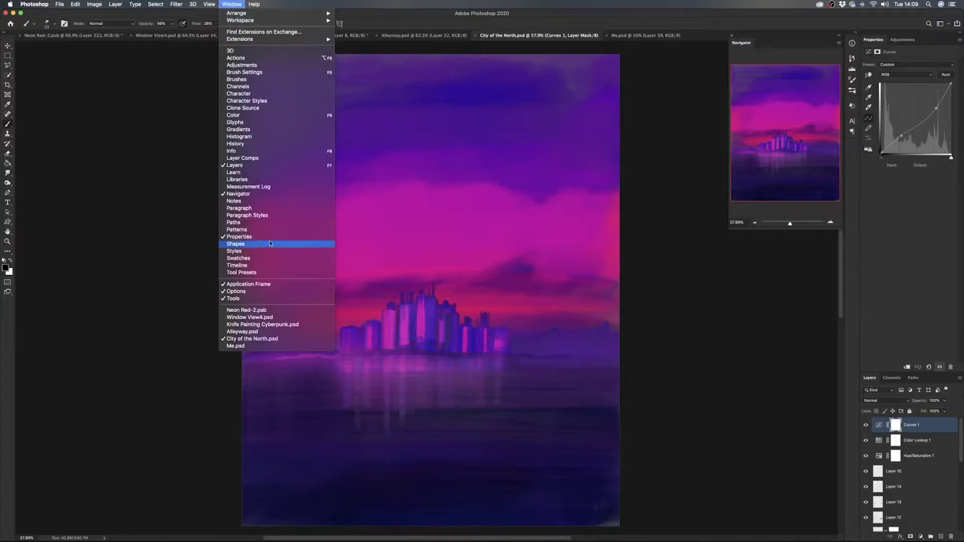
pyautogui.click(271, 258)
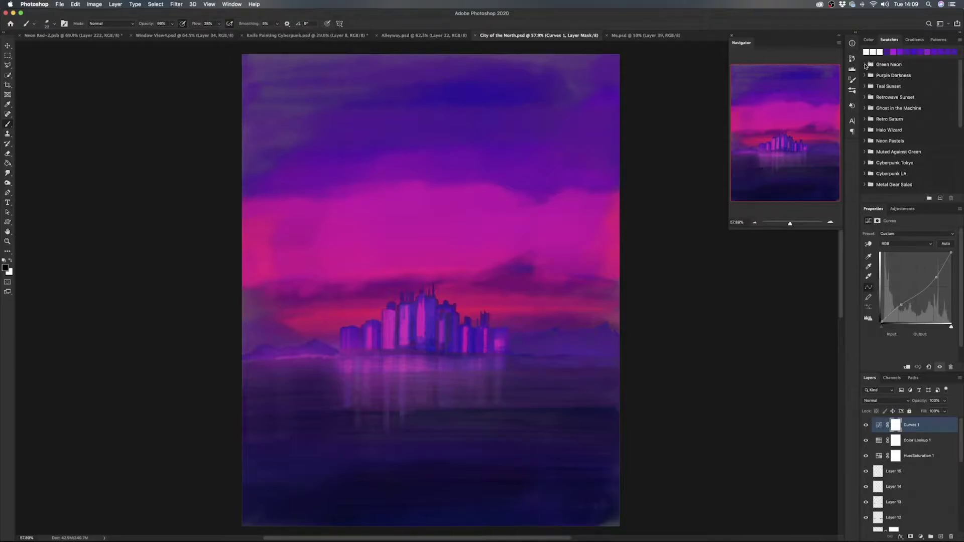
# Examine the colours in the Green Neon and Purple Darkness swatch groups, collapsing each group after viewing it.
pyautogui.click(865, 64)
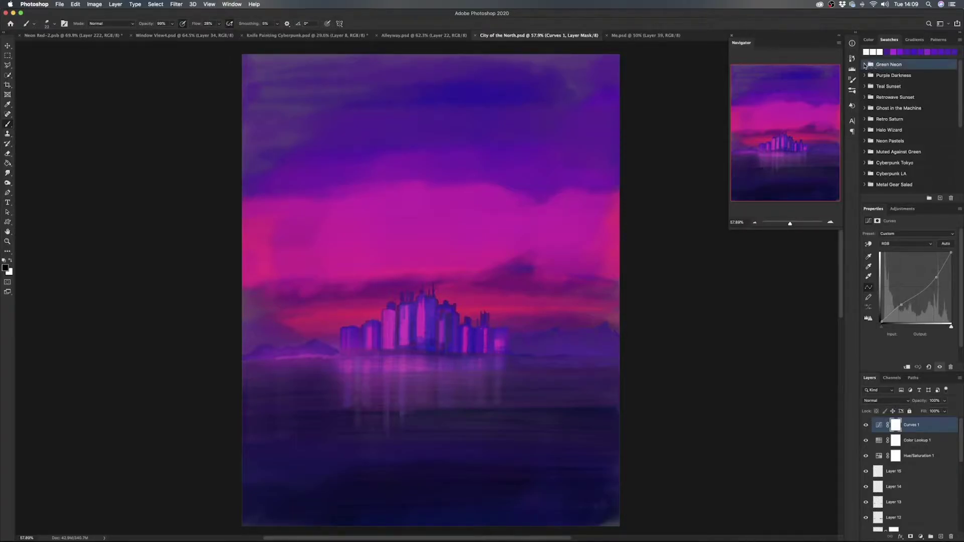
pyautogui.click(864, 64)
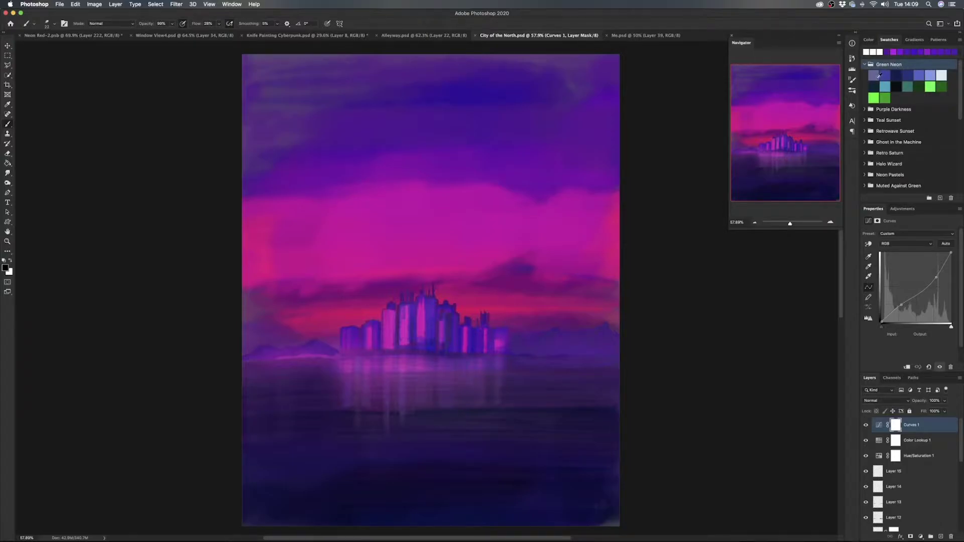
pyautogui.click(864, 65)
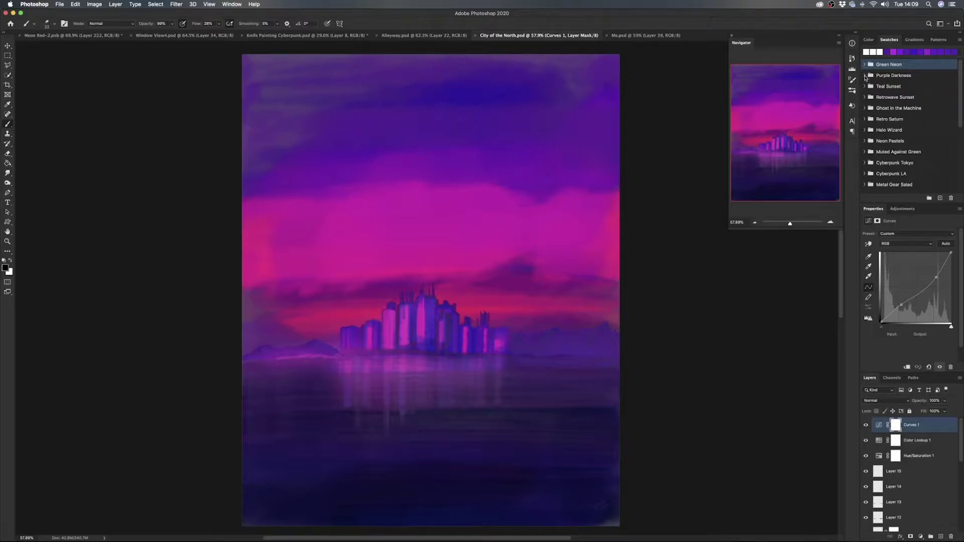
pyautogui.click(865, 76)
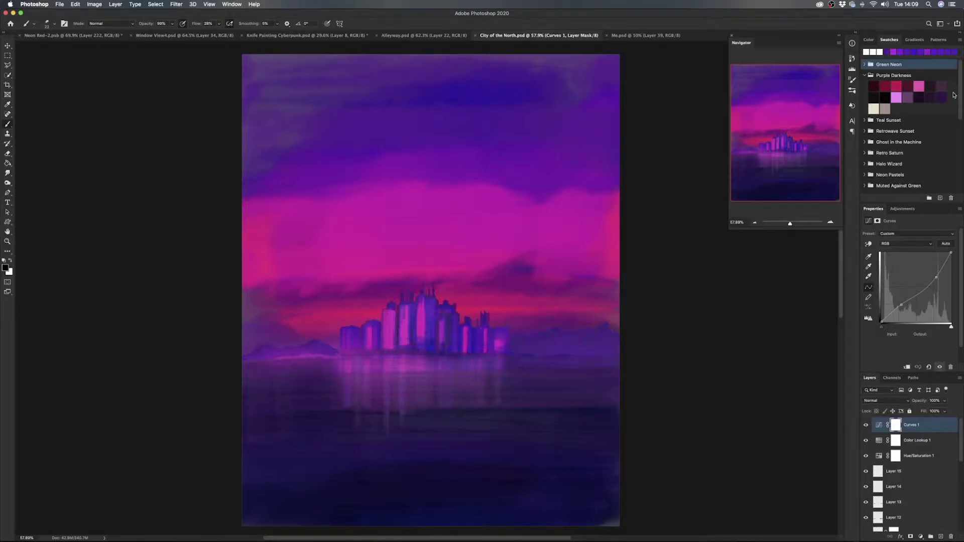
pyautogui.click(864, 75)
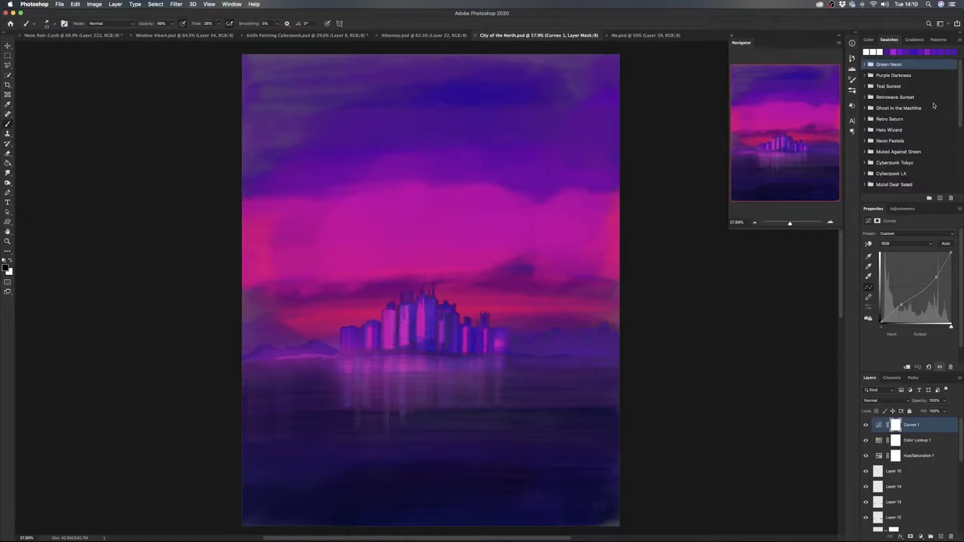
# Open the swatch import dialog and reposition it to view the palette files in the Color Swatches folder.
pyautogui.click(960, 42)
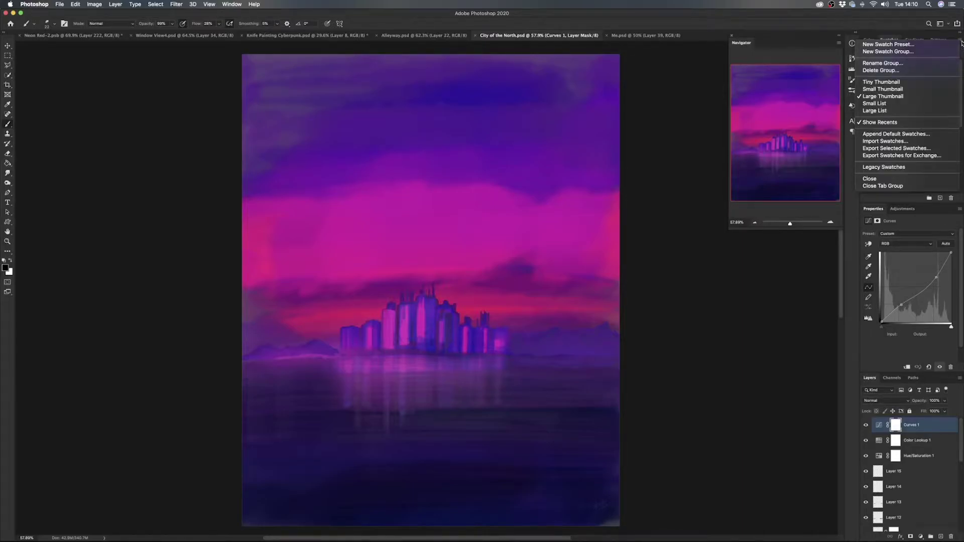
pyautogui.click(909, 143)
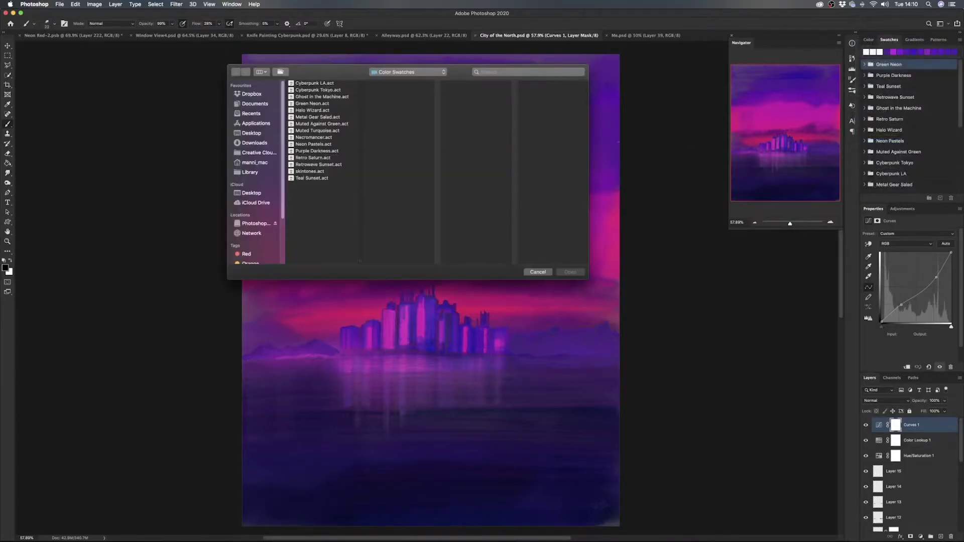
pyautogui.moveTo(340, 73); pyautogui.dragTo(366, 95)
# Switch to Finder, open the hidden user Library folder and reposition its window.
pyautogui.moveTo(310, 541)
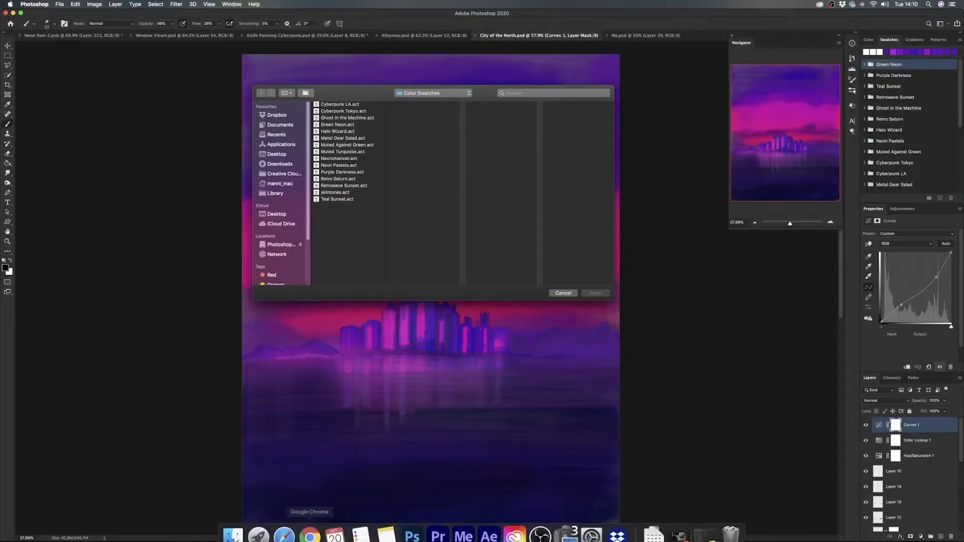
pyautogui.click(233, 527)
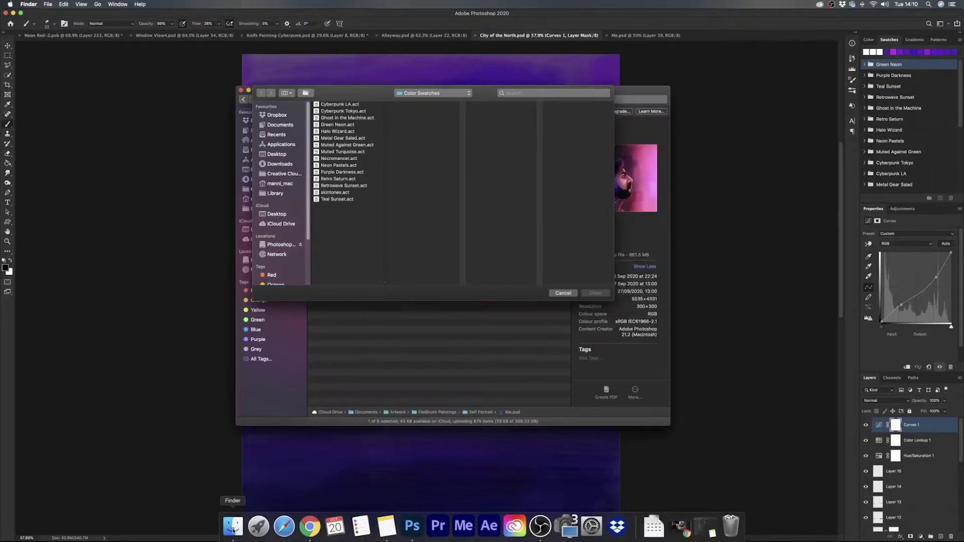
pyautogui.click(98, 5)
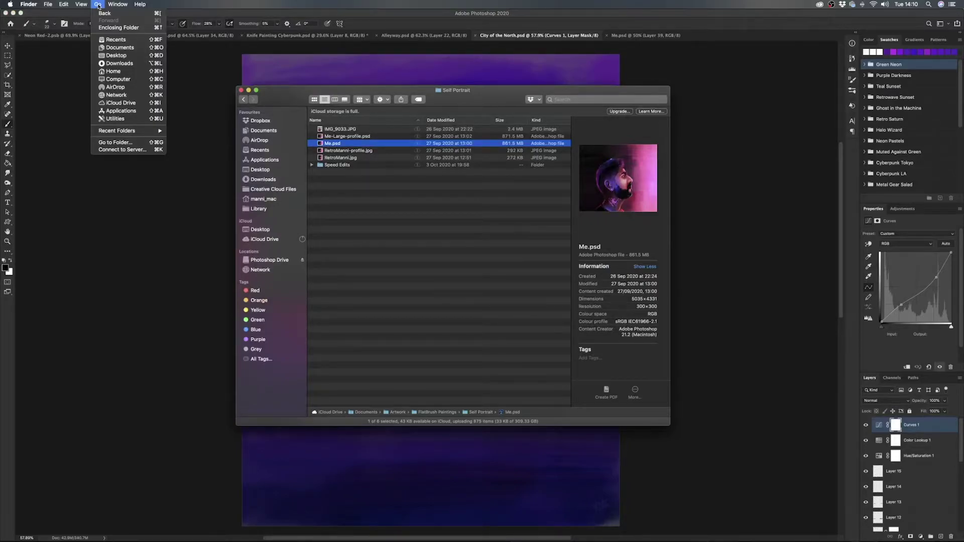
pyautogui.keyDown('alt'); pyautogui.click(116, 80); pyautogui.keyUp('alt')
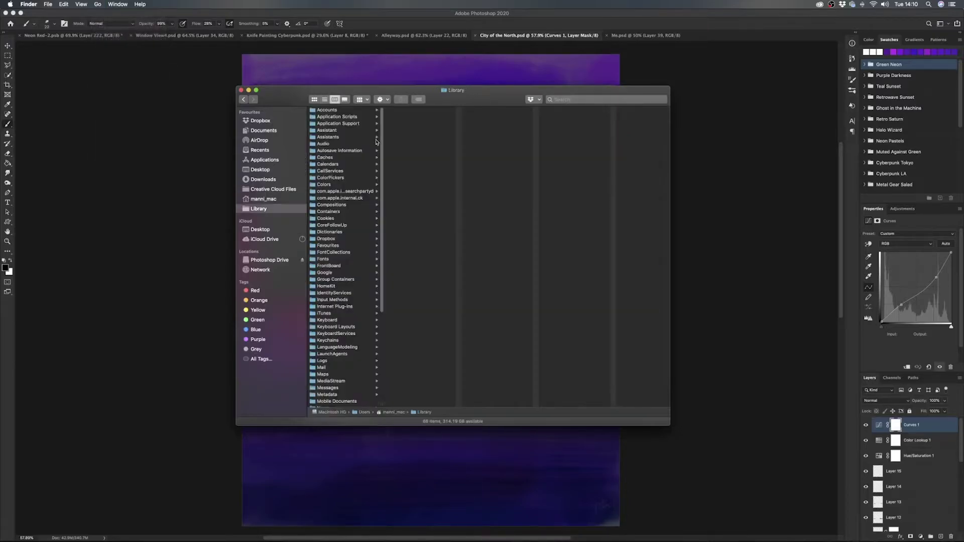
pyautogui.moveTo(496, 101); pyautogui.dragTo(472, 86)
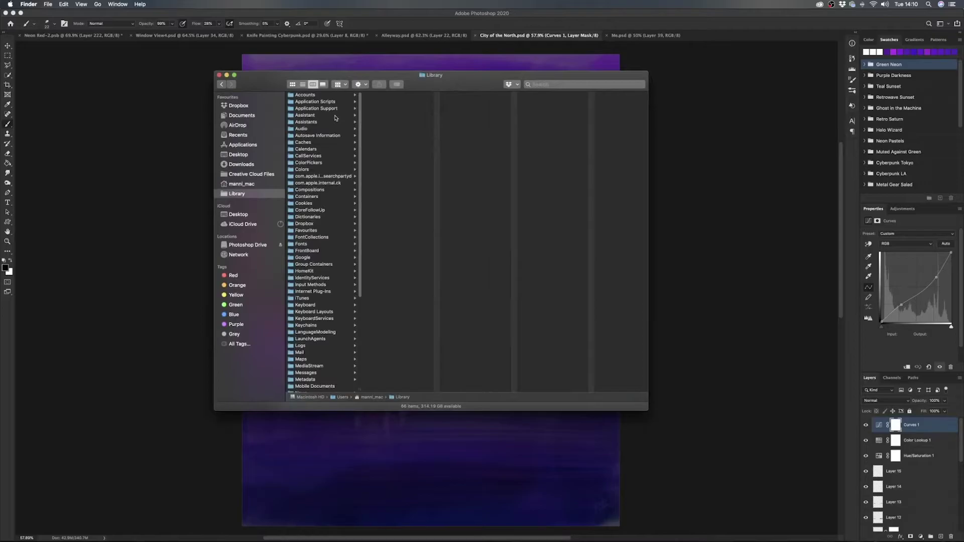
# Browse to Application Support/Adobe/Adobe Photoshop 2020/Presets/Color Swatches and review the folder path and its palette files.
pyautogui.click(321, 103)
pyautogui.click(325, 109)
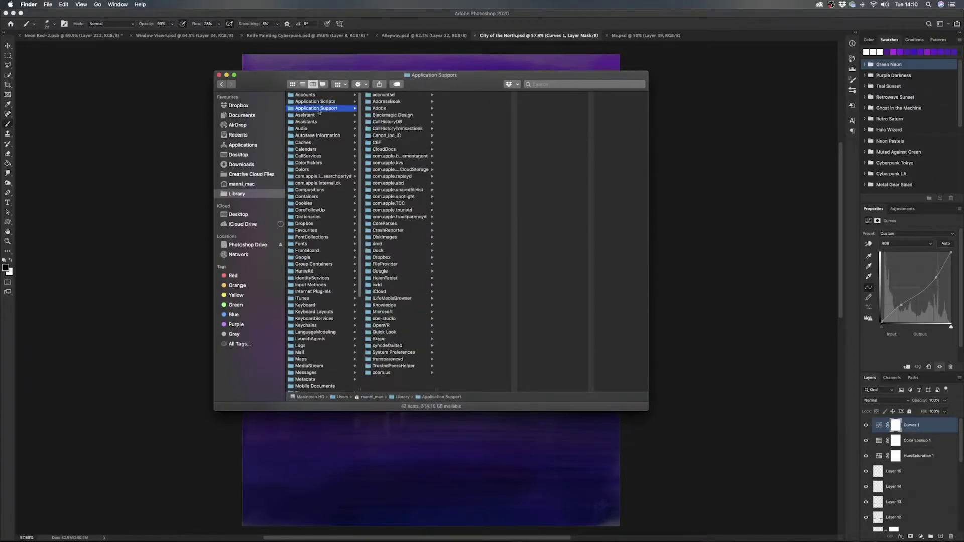
pyautogui.click(392, 109)
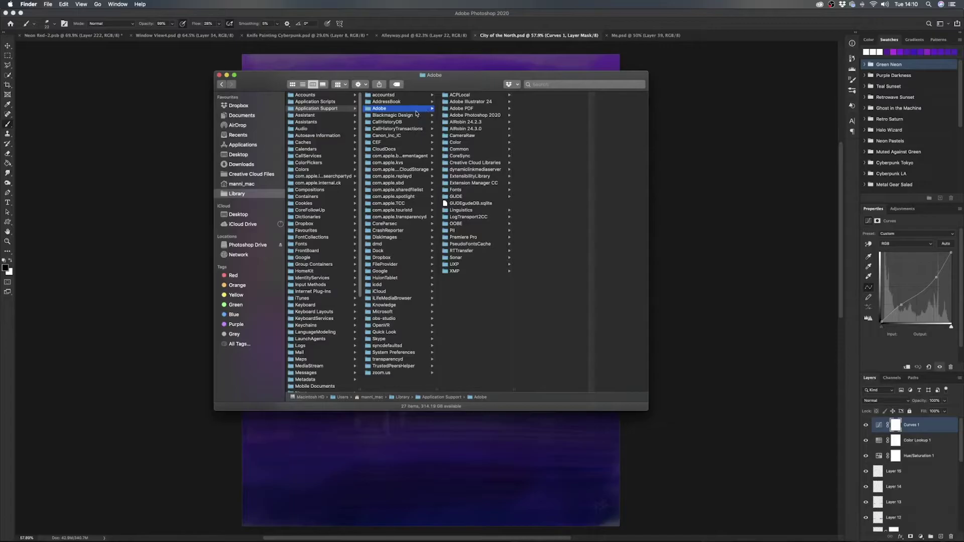
pyautogui.click(486, 116)
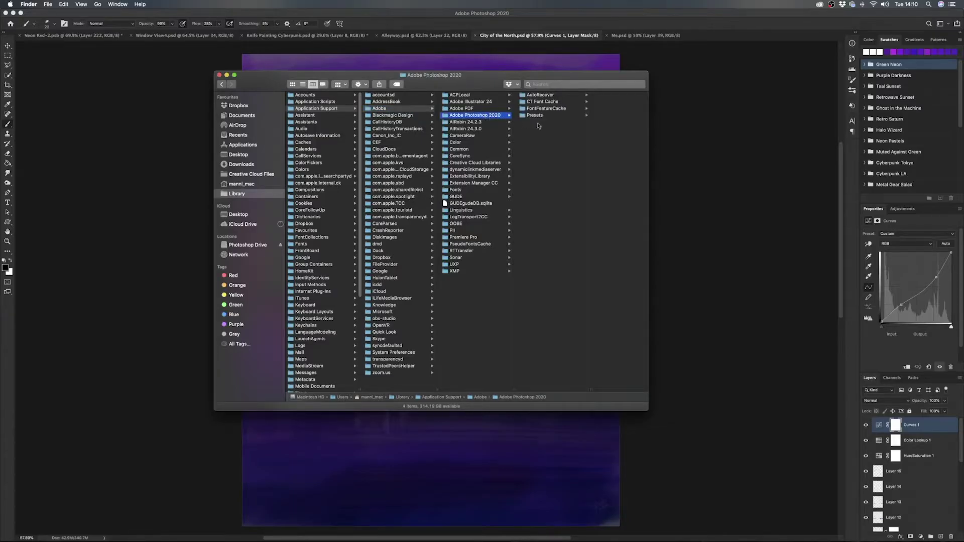
pyautogui.click(557, 116)
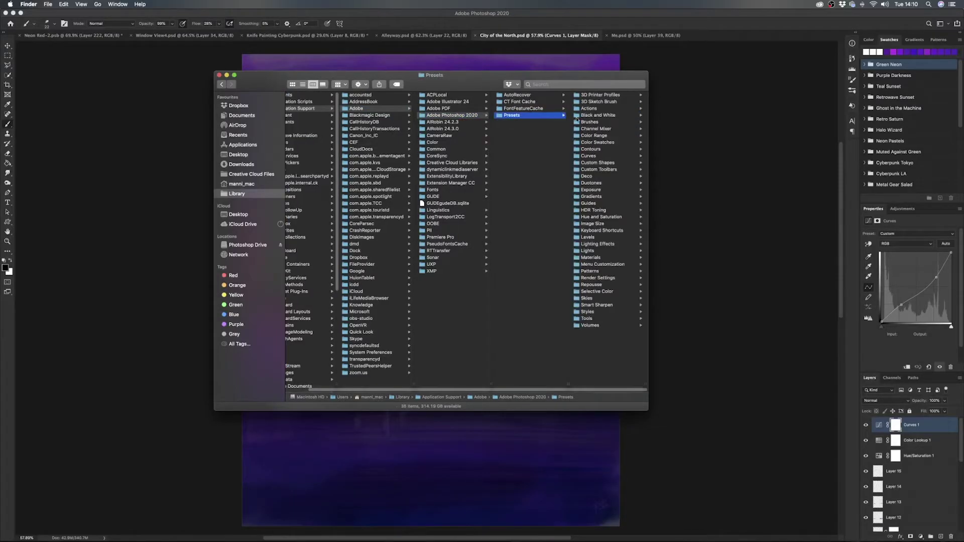
pyautogui.click(605, 143)
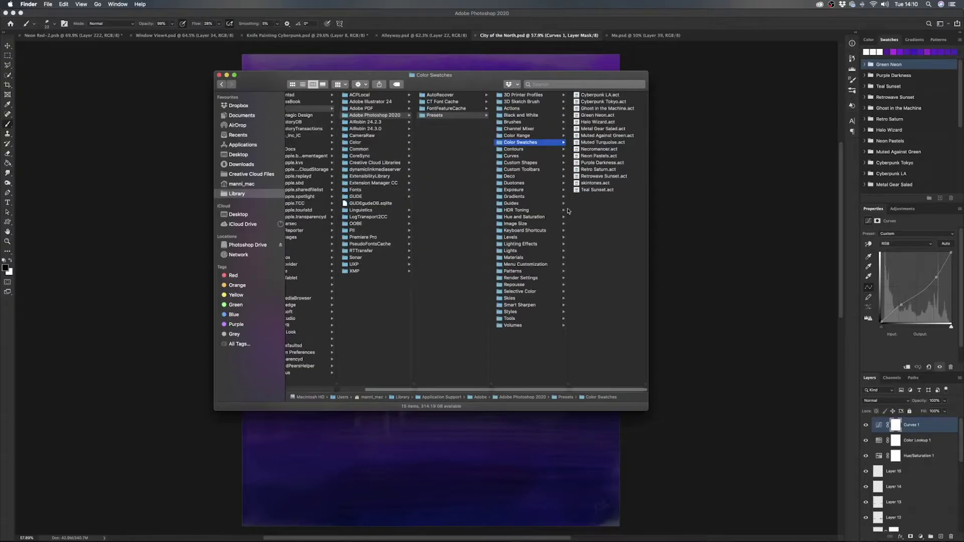
pyautogui.moveTo(489, 390); pyautogui.dragTo(412, 392)
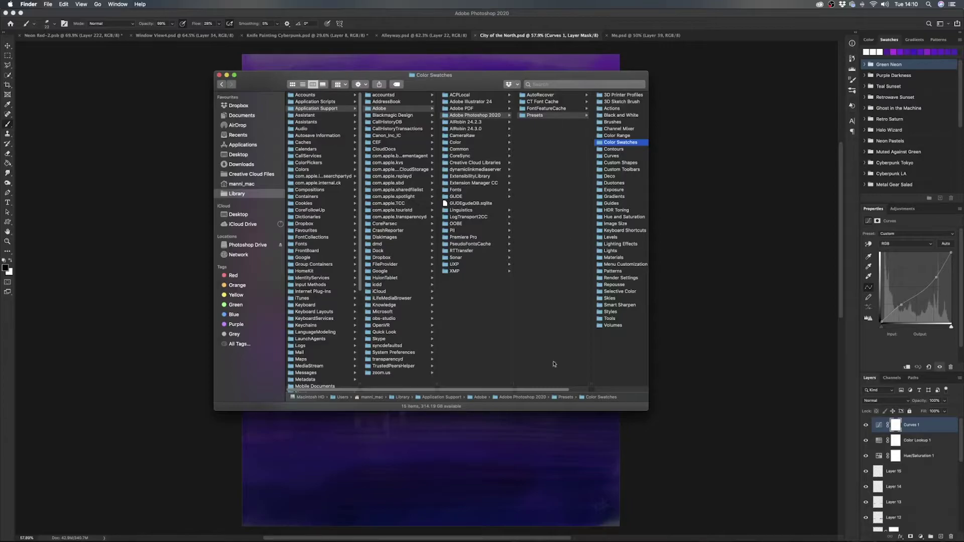
pyautogui.hscroll(5, 527, 393)
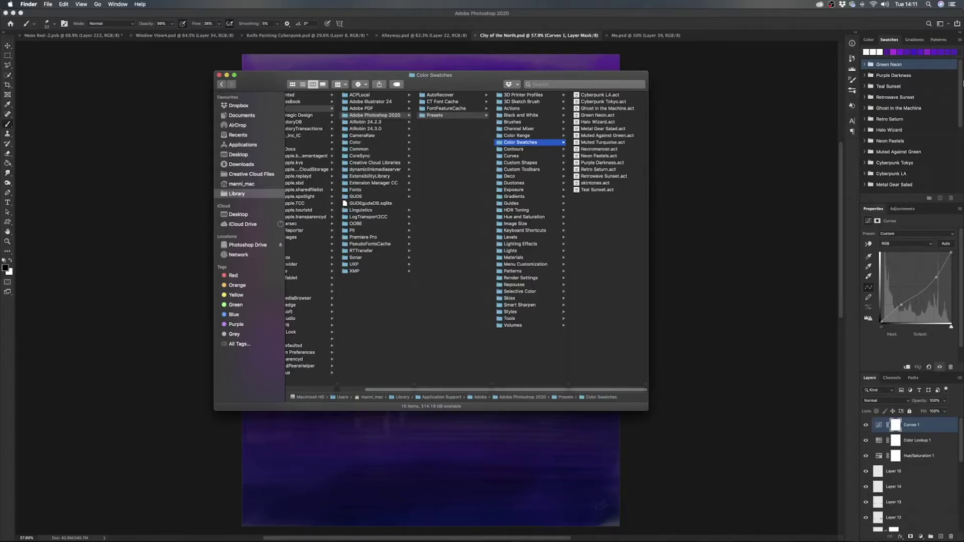
# Return to Photoshop, cancel the swatch import and expand the Ghost in the Machine swatch group.
pyautogui.click(936, 65)
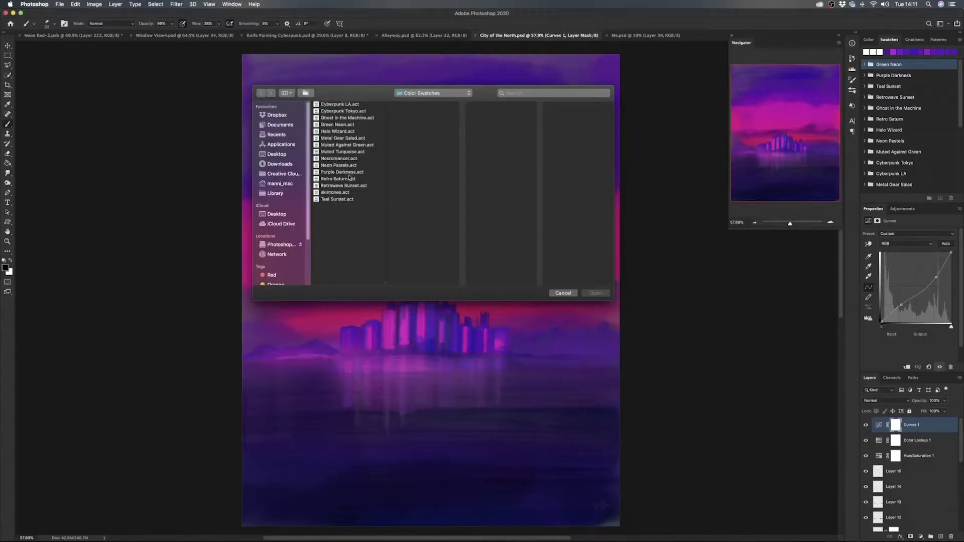
pyautogui.click(564, 293)
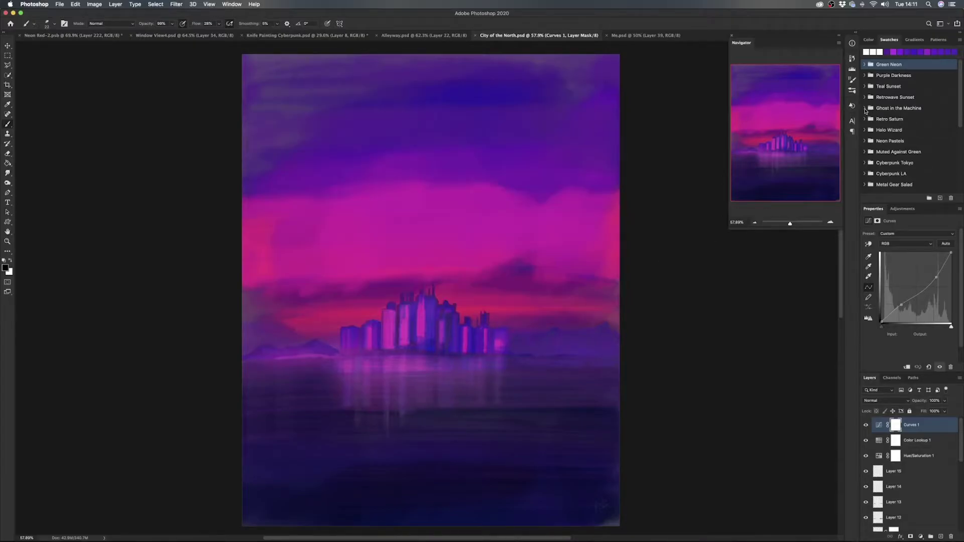
pyautogui.click(864, 108)
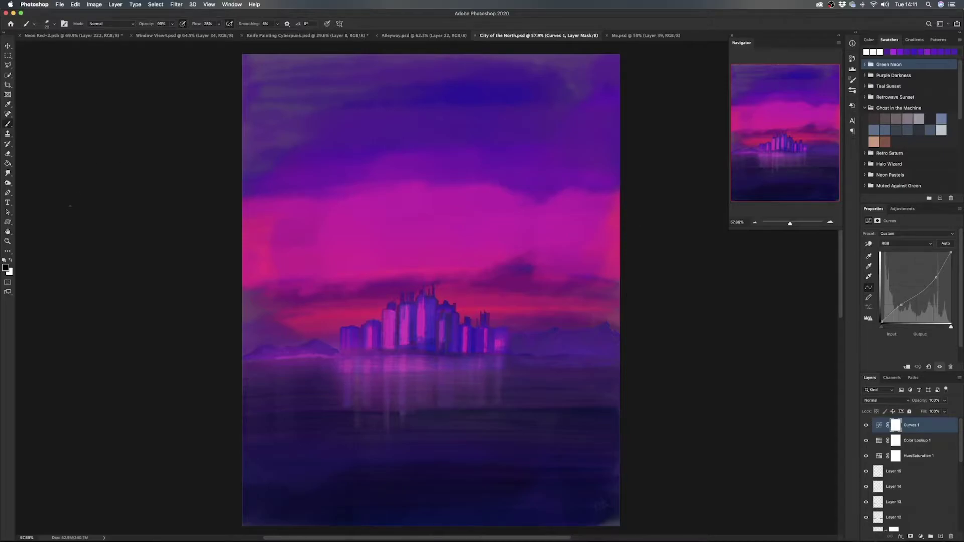
# Activate the Custom Shape Tool.
pyautogui.click(8, 222)
pyautogui.rightClick(8, 223)
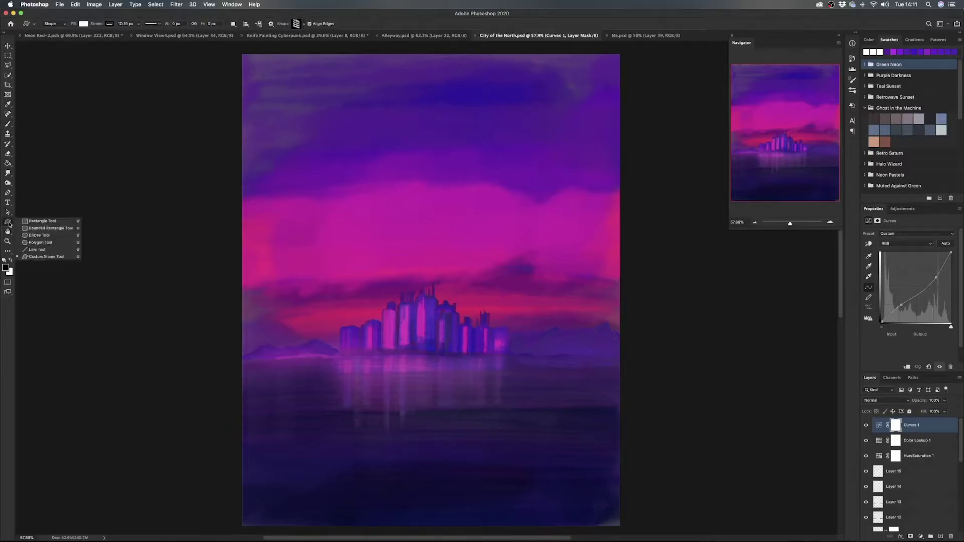
pyautogui.click(48, 257)
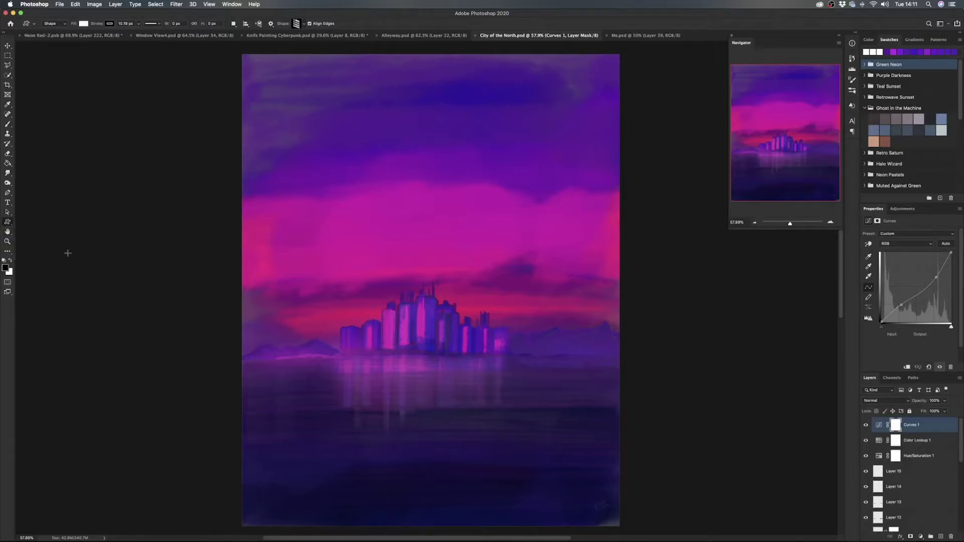
# Try to import the shape file Curious Atom.csh from the Custom Shapes presets folder.
pyautogui.click(303, 24)
pyautogui.click(373, 38)
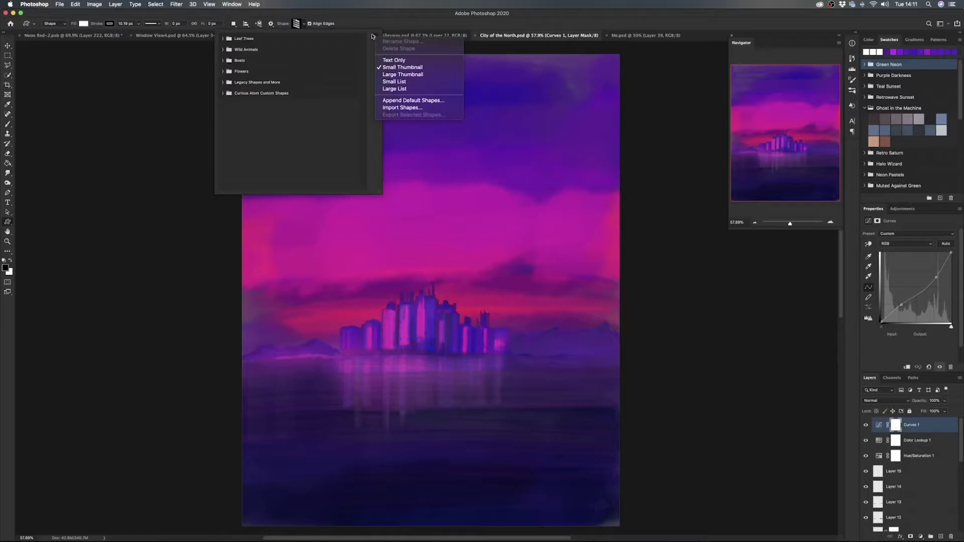
pyautogui.click(427, 107)
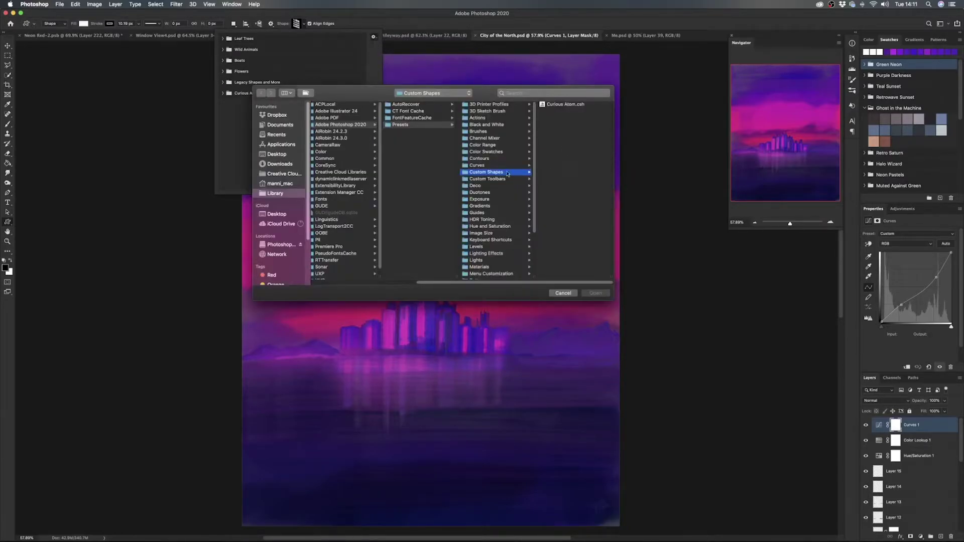
pyautogui.moveTo(493, 94); pyautogui.dragTo(465, 84)
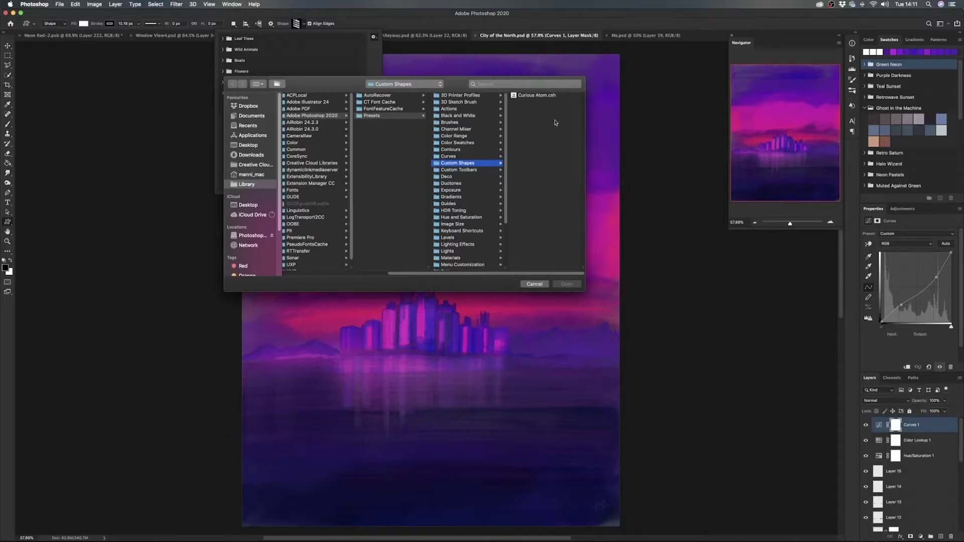
pyautogui.click(541, 99)
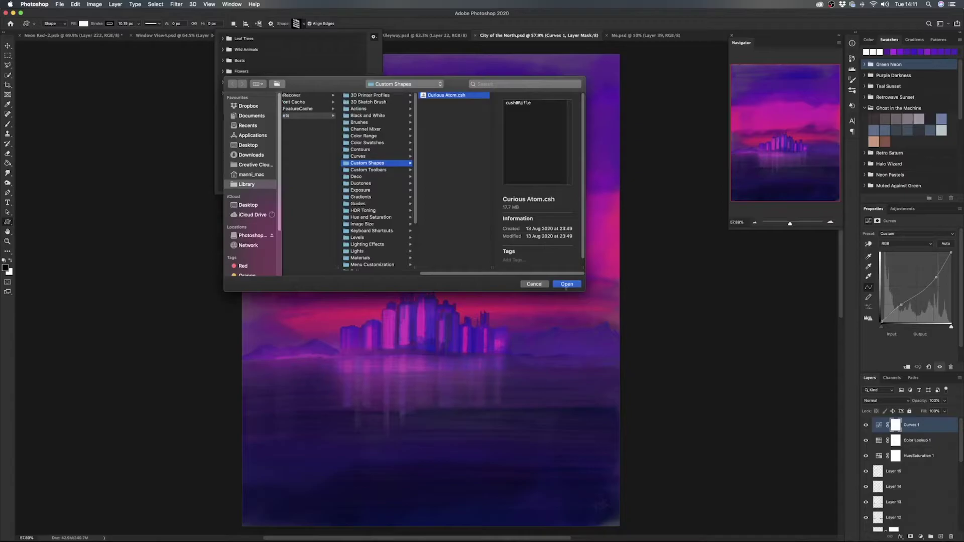
pyautogui.click(558, 284)
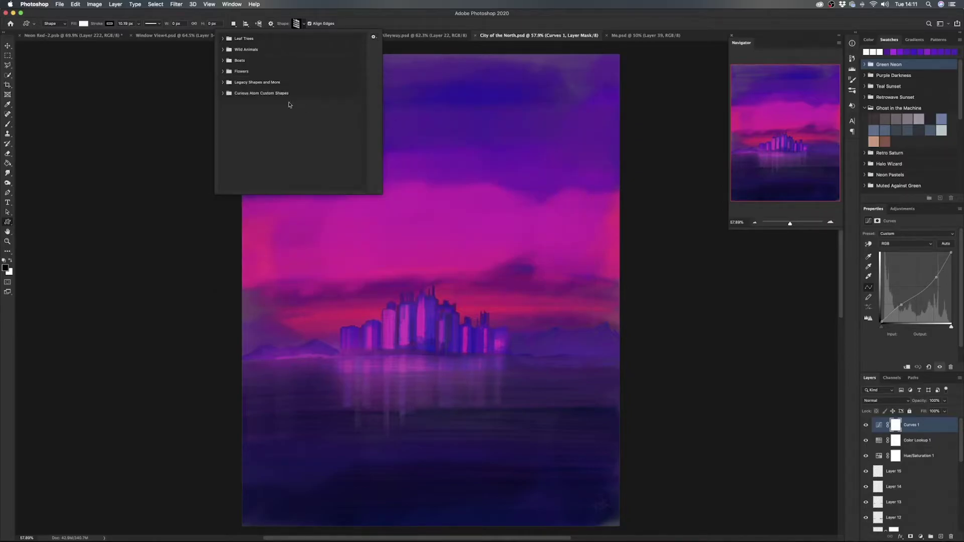
# Expand the Curious Atom Custom Shapes group and choose the fourth shape in its second row.
pyautogui.click(227, 93)
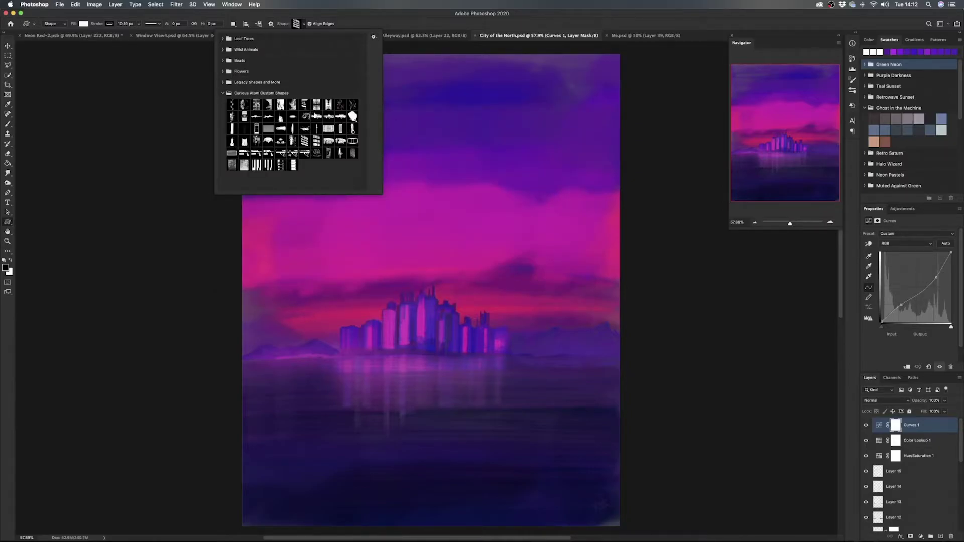
pyautogui.click(244, 104)
pyautogui.click(269, 117)
# Draw the second shape in the second row of the Curious Atom group, about 149 by 502 px, over the tallest central tower.
pyautogui.click(933, 428)
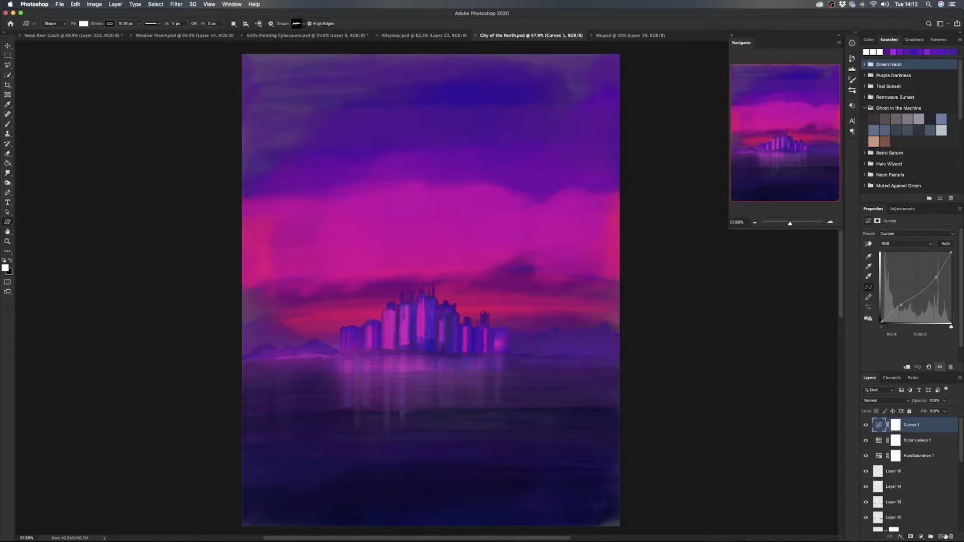
pyautogui.click(304, 24)
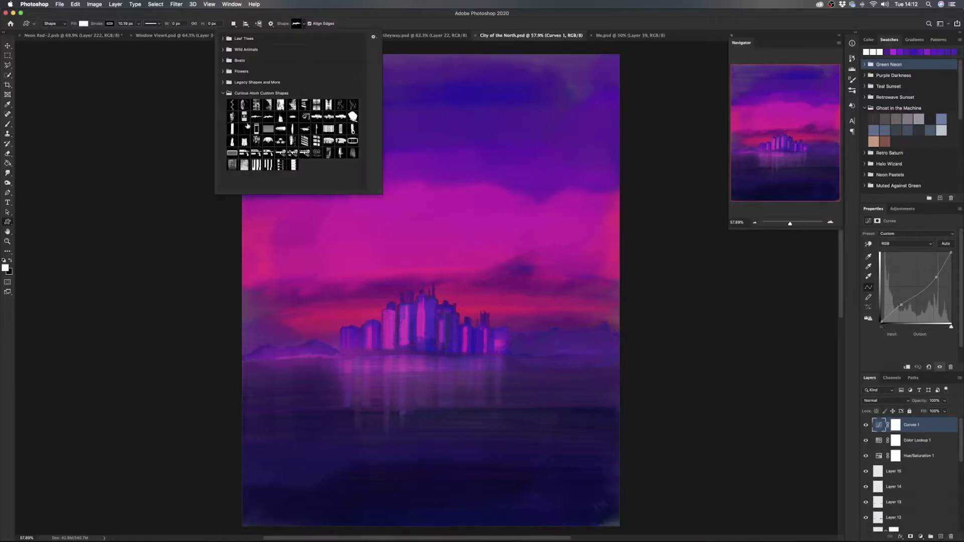
pyautogui.click(246, 119)
pyautogui.click(410, 254)
pyautogui.moveTo(417, 295); pyautogui.dragTo(434, 347)
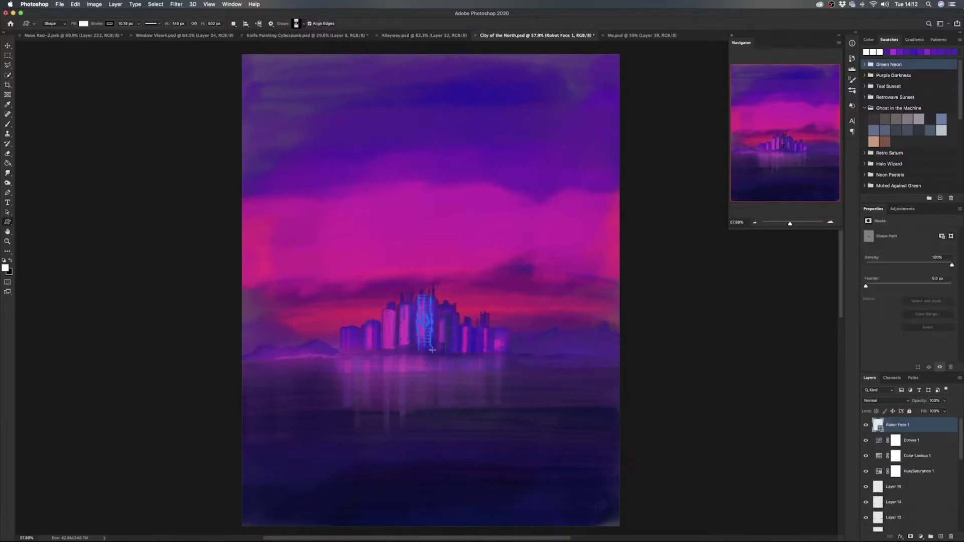
# Set the stroke width of the new shape on the central tower to 0 px.
pyautogui.press('v')
pyautogui.scroll(1, 435, 335)
pyautogui.scroll(6, 431, 333)
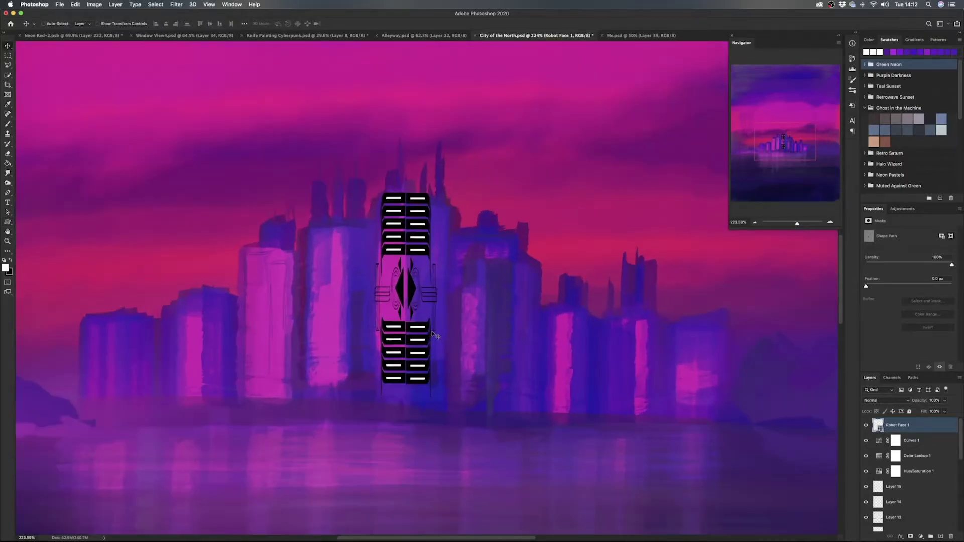
pyautogui.scroll(2, 434, 331)
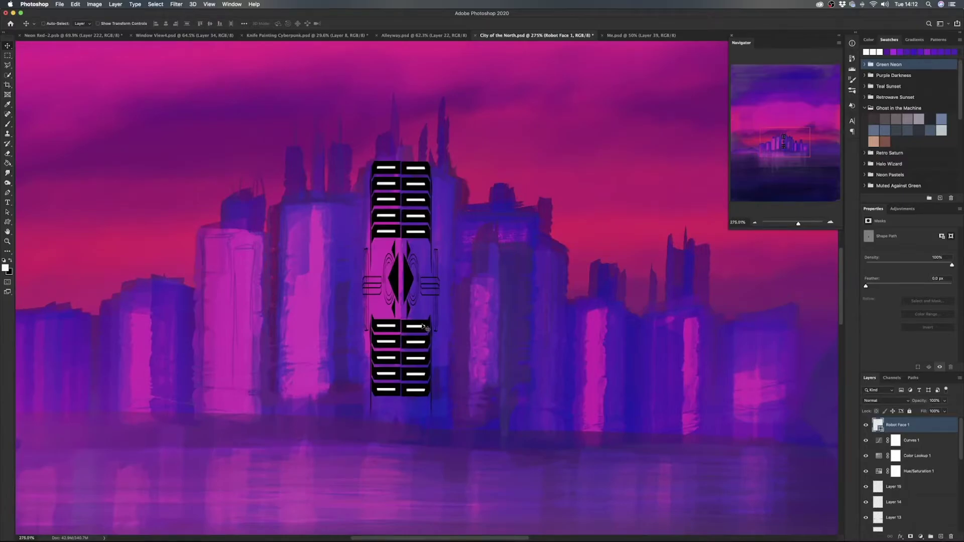
pyautogui.click(8, 222)
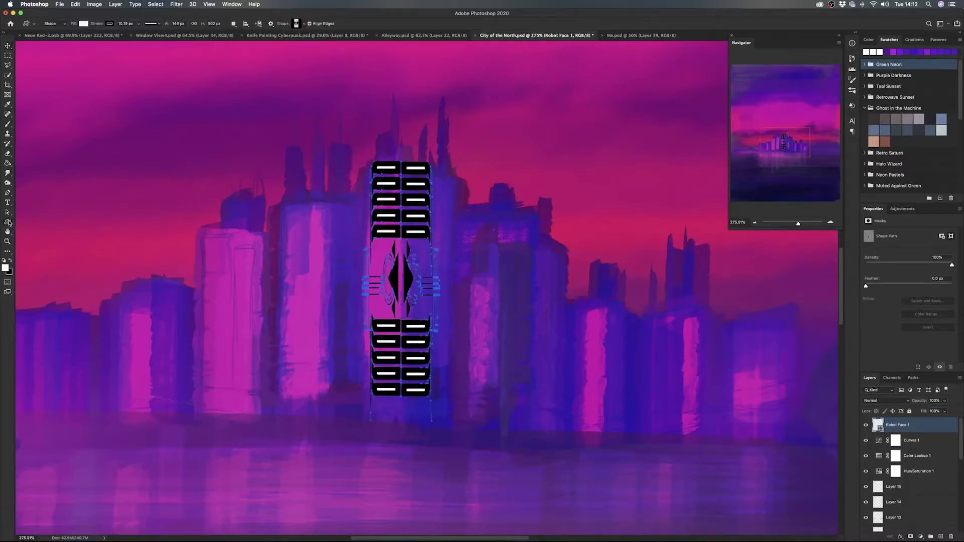
pyautogui.click(140, 24)
pyautogui.moveTo(138, 34); pyautogui.dragTo(116, 34)
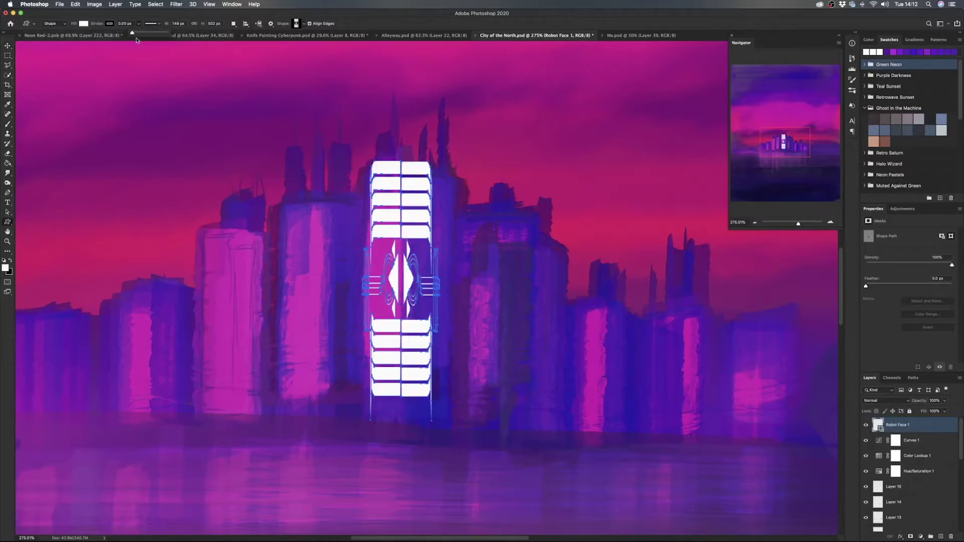
pyautogui.click(371, 19)
# Change the shape's fill from white to a bright purple from the recently used colours.
pyautogui.scroll(-1, 454, 254)
pyautogui.scroll(-3, 453, 259)
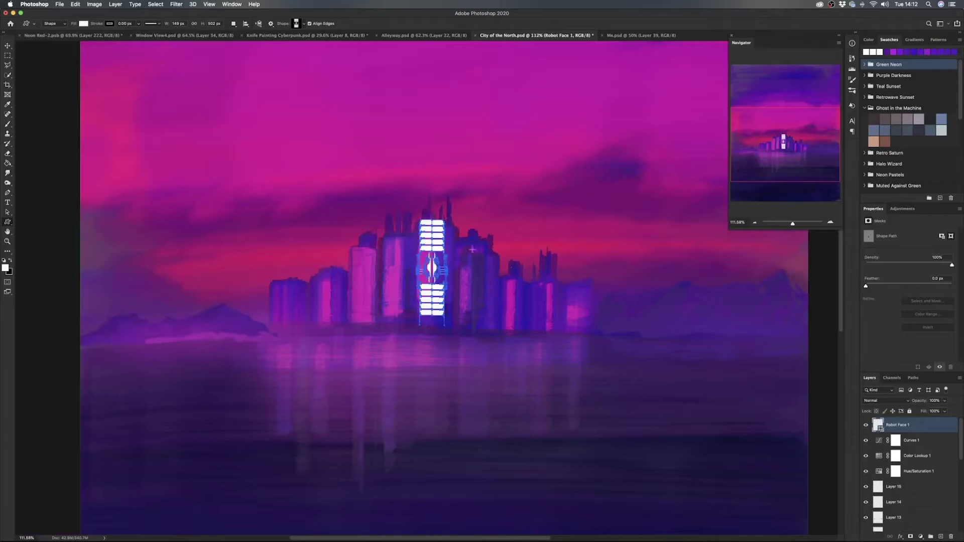
pyautogui.click(84, 23)
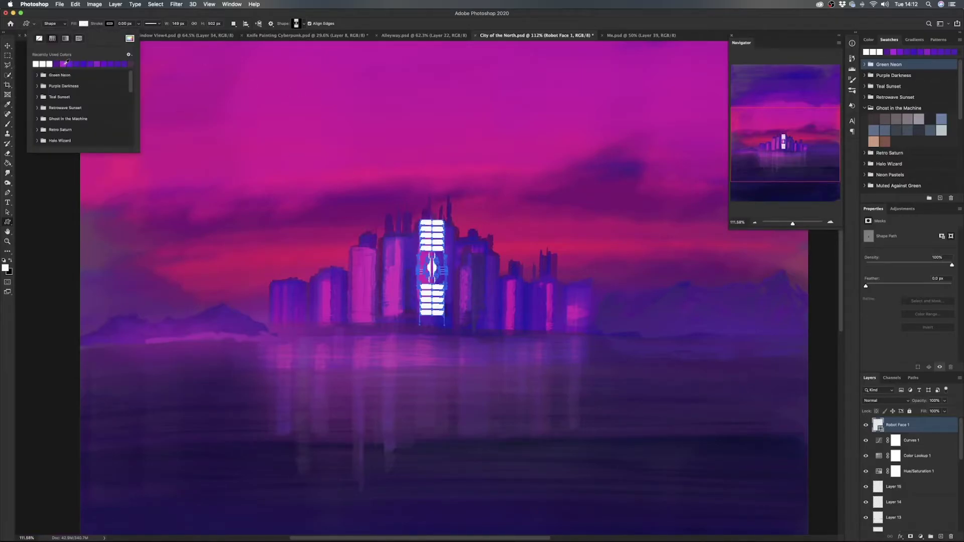
pyautogui.click(64, 63)
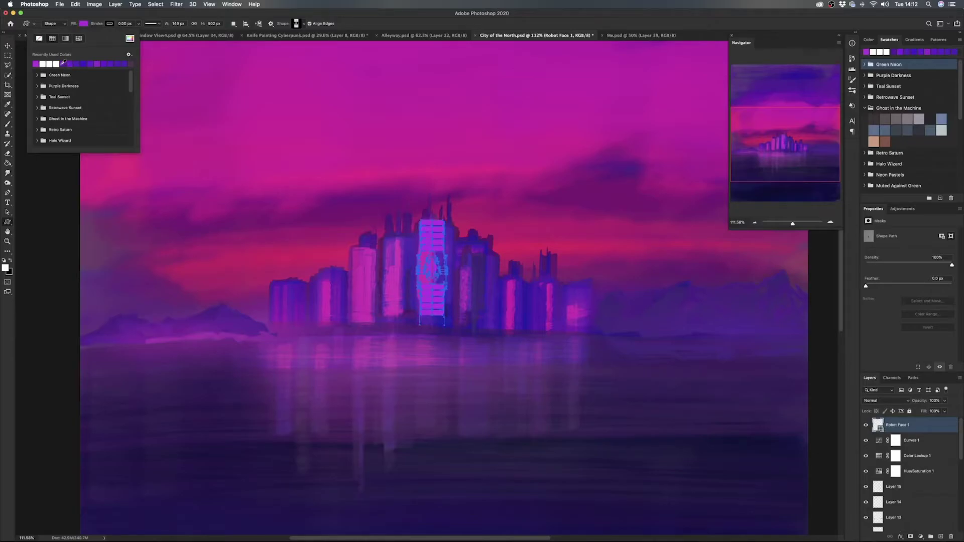
pyautogui.click(937, 425)
# Free-transform the purple shape, scaling it to about 105% width and 72% height over the central tower.
pyautogui.press('v')
pyautogui.moveTo(478, 252); pyautogui.dragTo(483, 283)
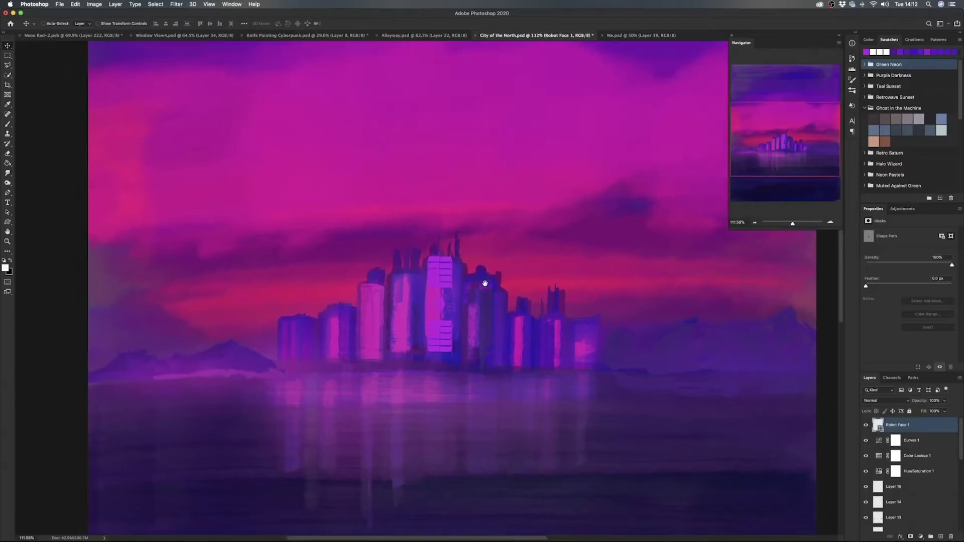
pyautogui.scroll(5, 468, 303)
pyautogui.hotkey('ctrl', 't')
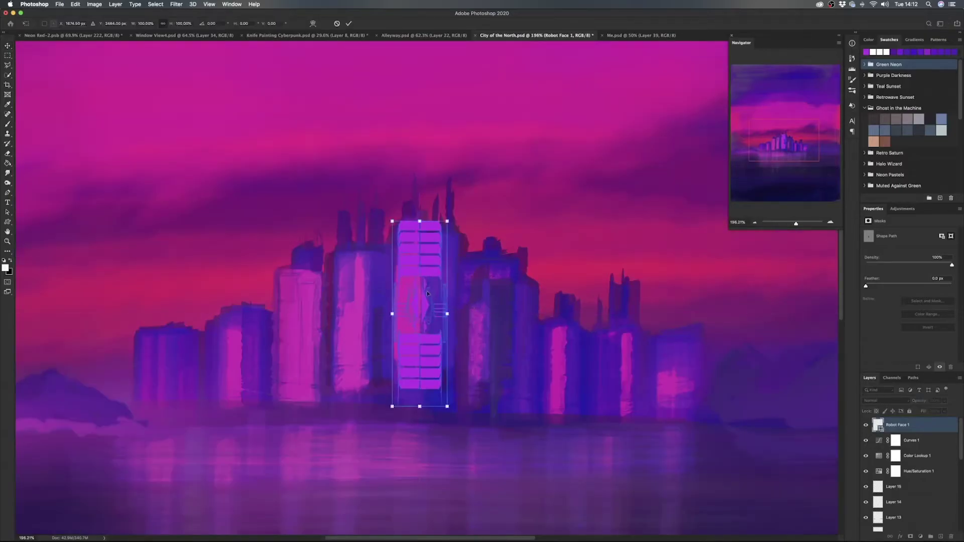
pyautogui.rightClick(428, 258)
pyautogui.click(426, 251)
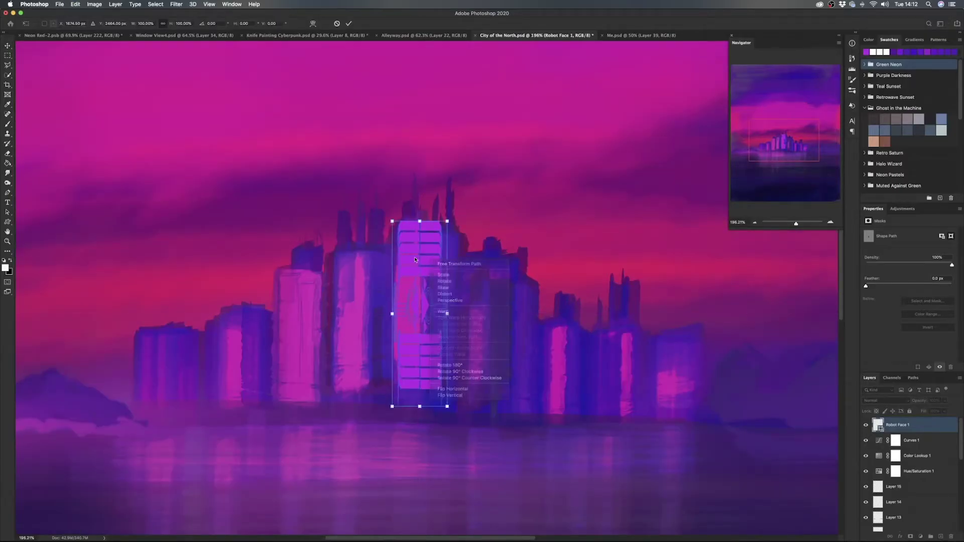
pyautogui.rightClick(424, 232)
pyautogui.click(450, 267)
pyautogui.moveTo(448, 221); pyautogui.dragTo(635, 76)
pyautogui.moveTo(501, 221); pyautogui.dragTo(709, 221)
pyautogui.moveTo(575, 185); pyautogui.dragTo(465, 260)
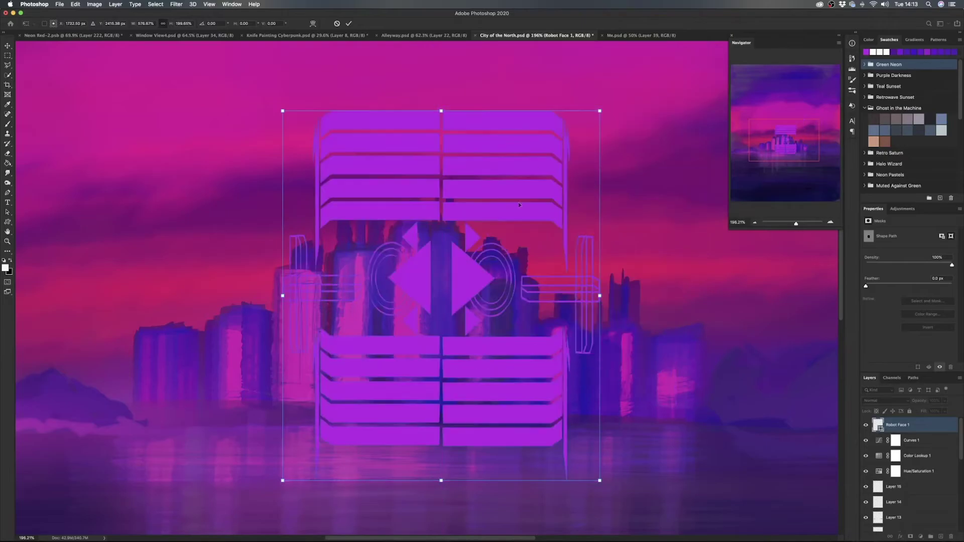
pyautogui.moveTo(599, 110); pyautogui.dragTo(341, 348)
pyautogui.moveTo(309, 398); pyautogui.dragTo(410, 276)
# Distort the shape's corners so it follows the face of the central tower, and apply the transform.
pyautogui.rightClick(414, 264)
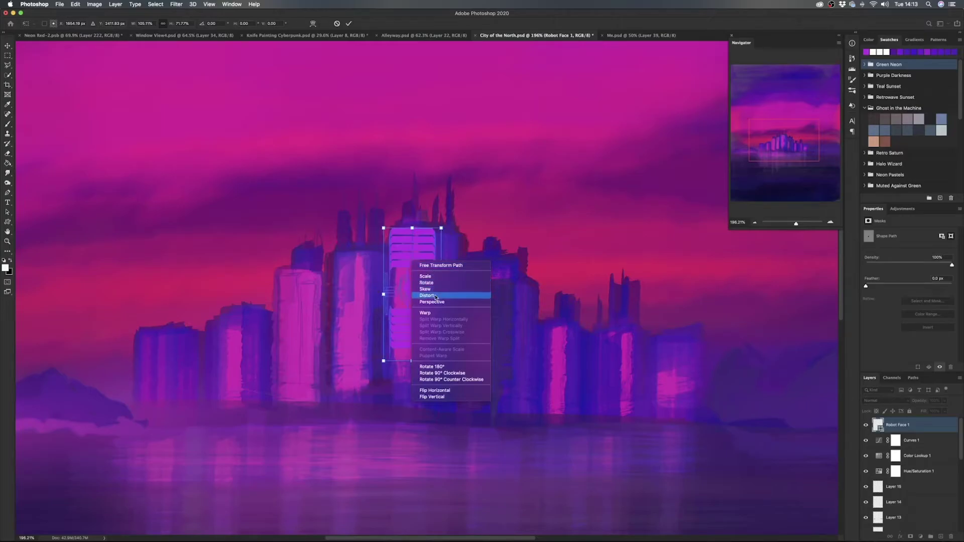
pyautogui.click(426, 296)
pyautogui.moveTo(384, 233); pyautogui.dragTo(437, 222)
pyautogui.moveTo(412, 361); pyautogui.dragTo(438, 404)
pyautogui.moveTo(377, 406); pyautogui.dragTo(434, 407)
pyautogui.press('Return')
pyautogui.press('super+0')
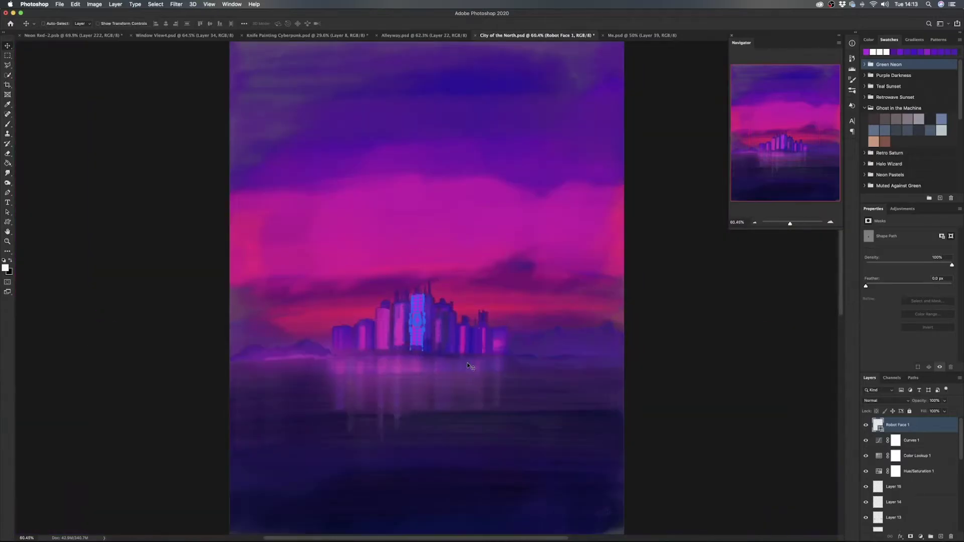
# Try the Overlay blend mode on the Robot Face 1 layer.
pyautogui.click(935, 445)
pyautogui.click(937, 431)
pyautogui.click(923, 440)
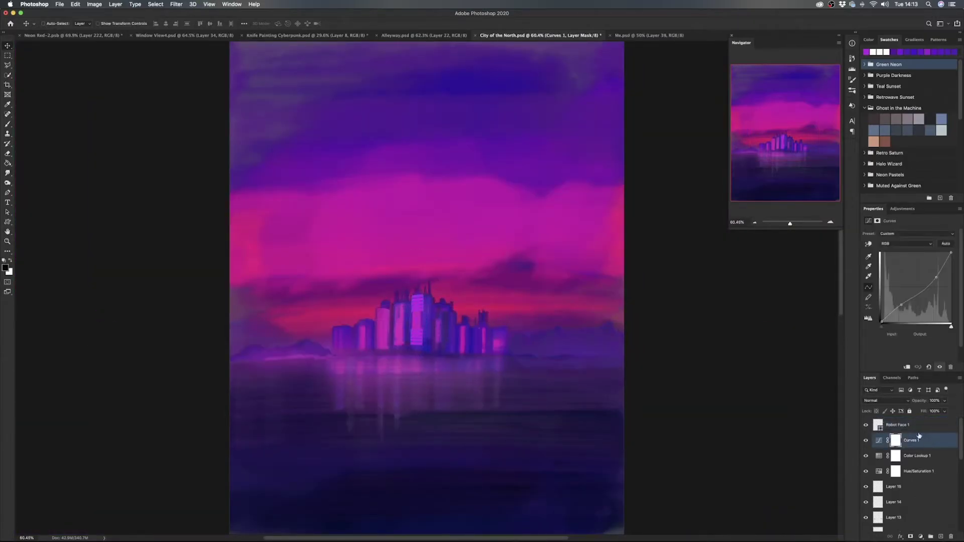
pyautogui.click(917, 426)
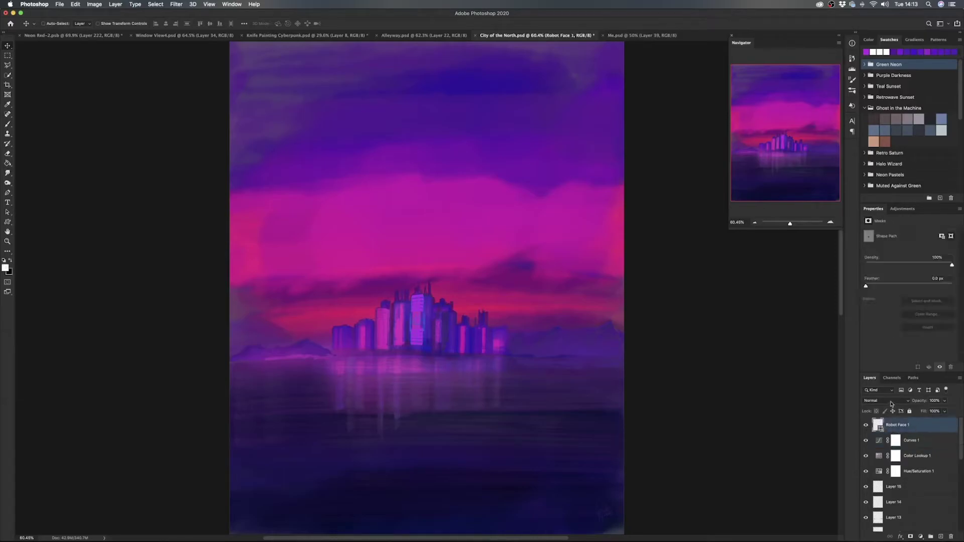
pyautogui.click(889, 401)
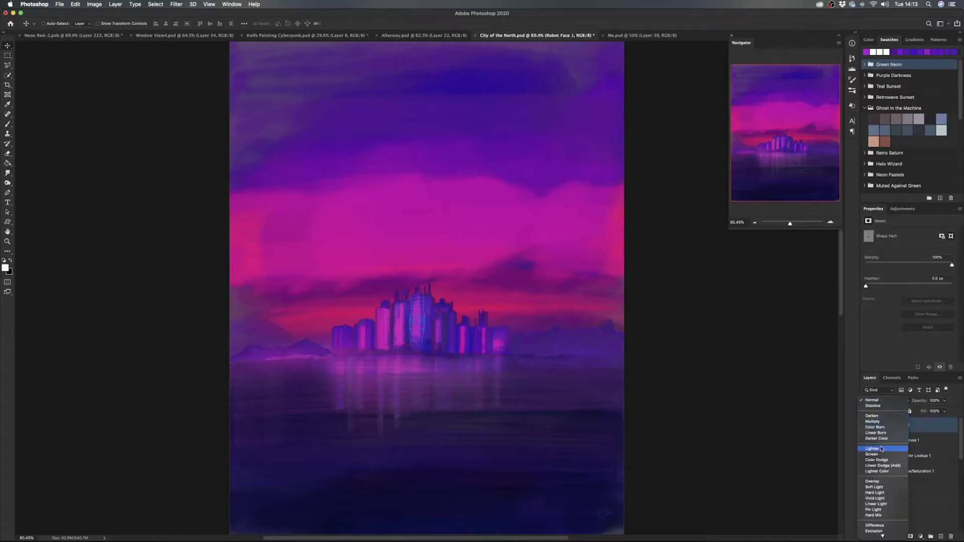
pyautogui.click(887, 482)
pyautogui.click(934, 442)
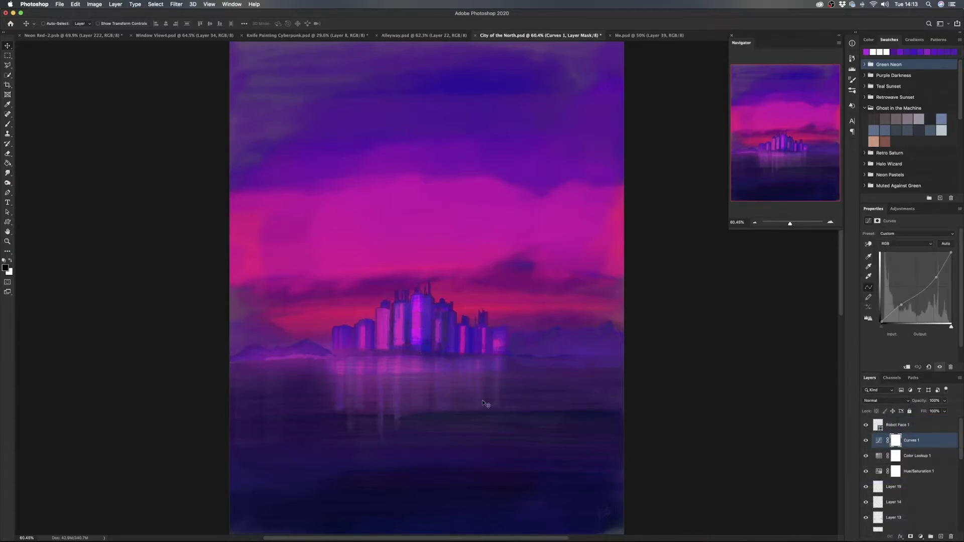
# Set the Robot Face 1 layer's blend mode to Normal and give the layer an inverted, black layer mask.
pyautogui.click(925, 426)
pyautogui.click(910, 536)
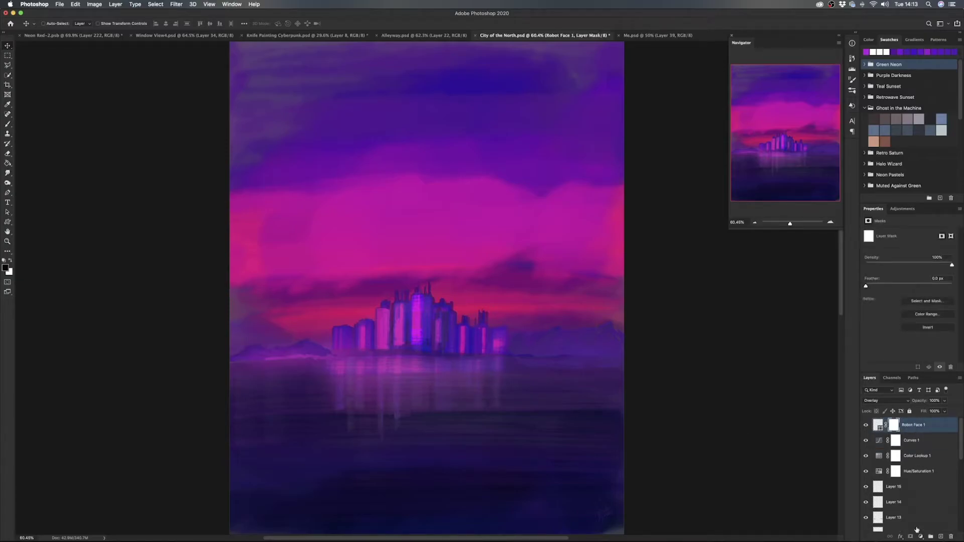
pyautogui.click(891, 401)
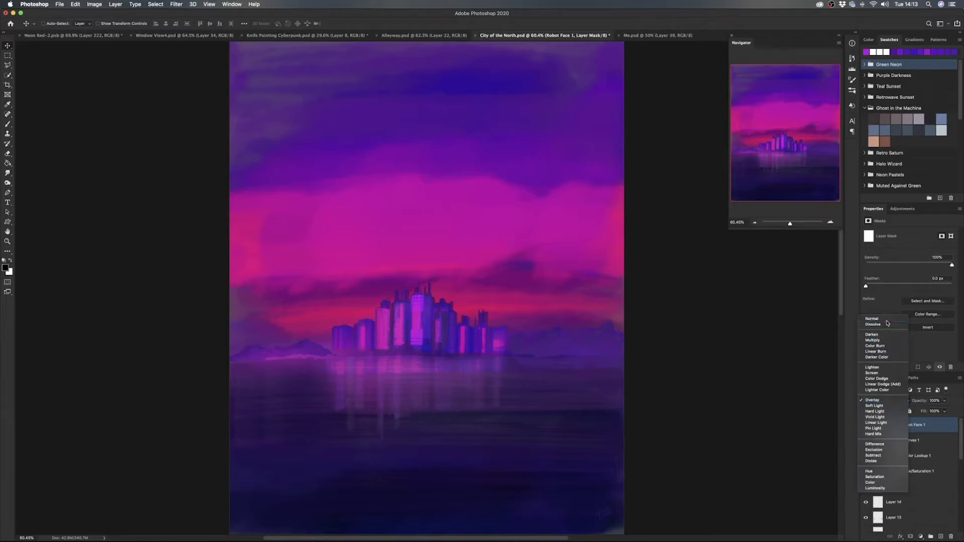
pyautogui.click(876, 319)
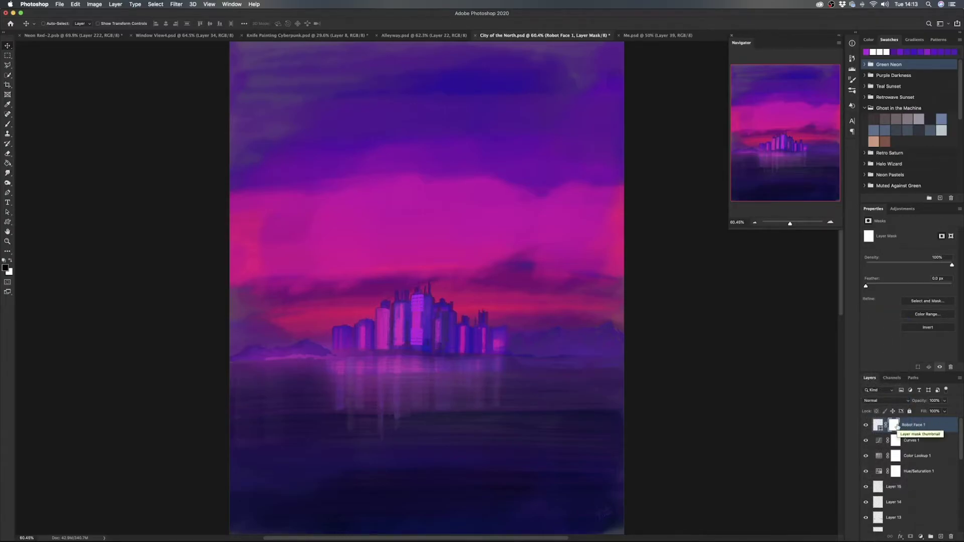
pyautogui.press('super+i')
# Brush white on the Robot Face 1 mask over the central tower to reveal parts of the shape.
pyautogui.press('b')
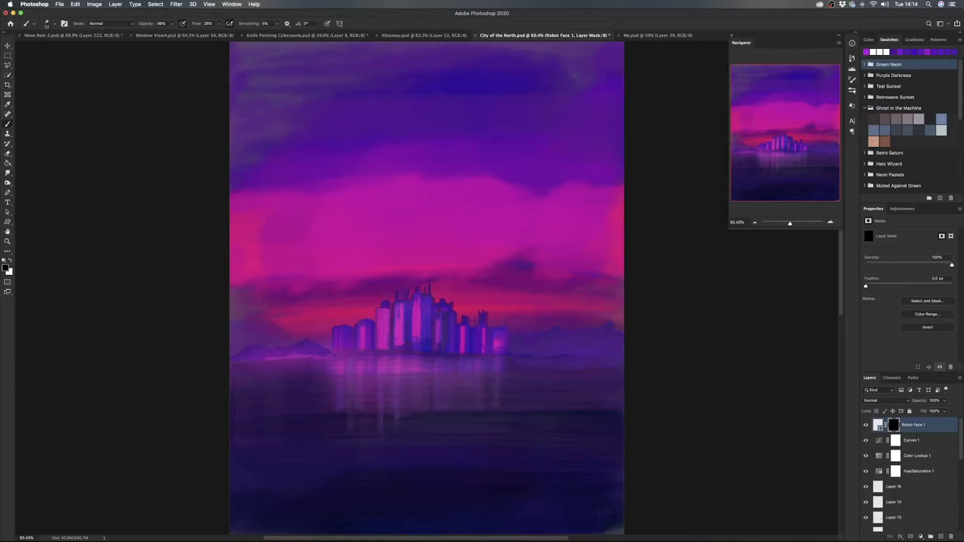
pyautogui.moveTo(410, 307); pyautogui.dragTo(420, 306)
pyautogui.press('x')
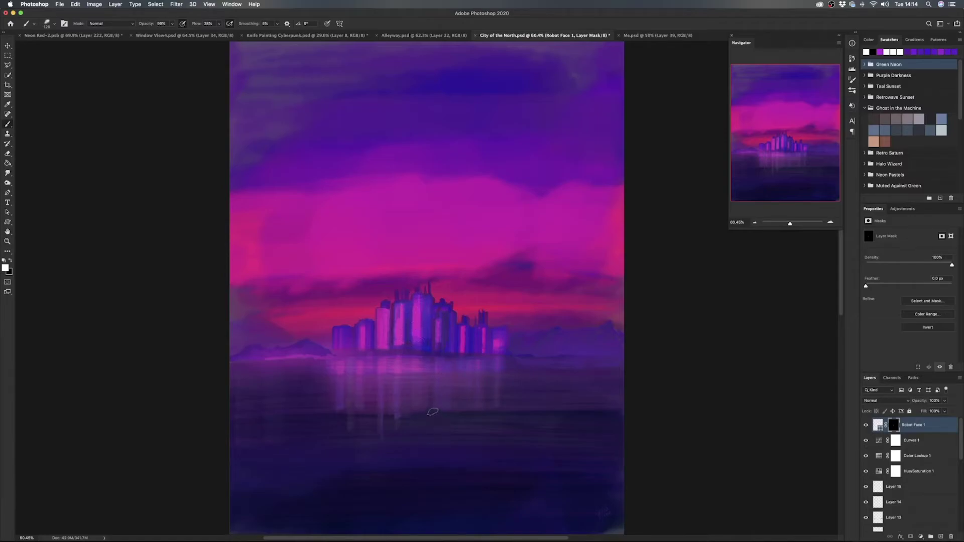
# Duplicate the Robot Face 1 layer and fit the slightly scaled-down copy onto the neighbouring tower to its left.
pyautogui.press('super+j')
pyautogui.press('v')
pyautogui.moveTo(429, 337)
pyautogui.mouseDown()
pyautogui.moveTo(402, 327)
pyautogui.moveTo(411, 337)
pyautogui.mouseUp()
pyautogui.press('super+t')
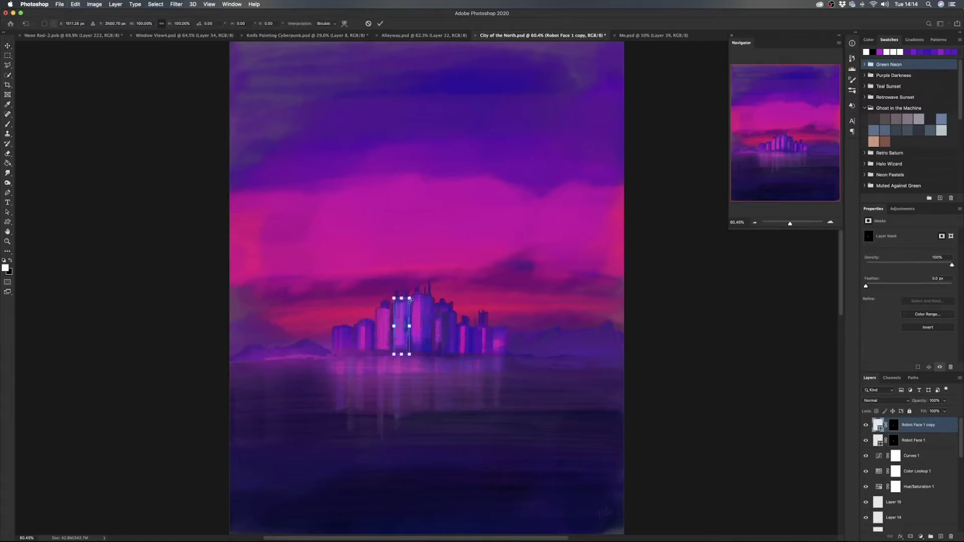
pyautogui.moveTo(409, 299); pyautogui.dragTo(407, 301)
pyautogui.press('Return')
pyautogui.moveTo(400, 337); pyautogui.dragTo(400, 339)
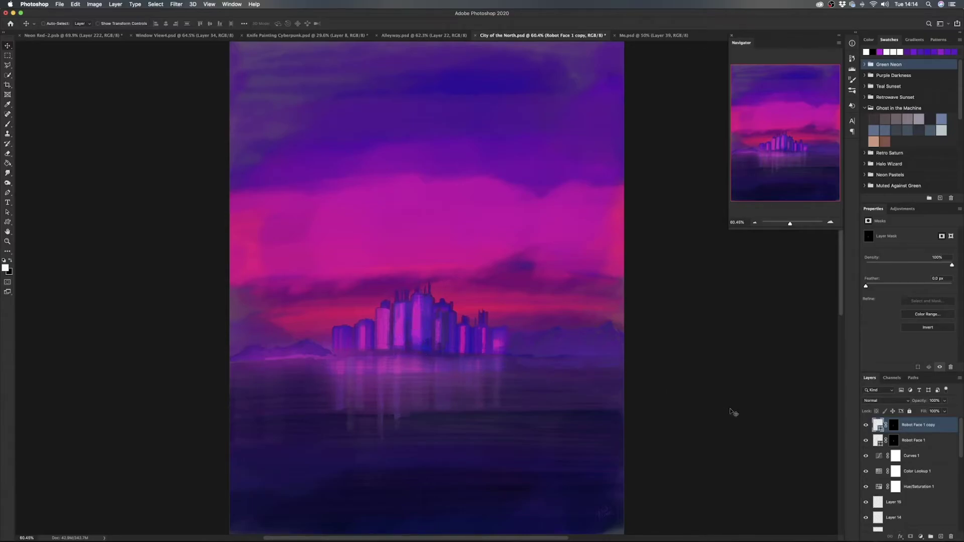
pyautogui.click(866, 425)
pyautogui.click(866, 427)
# Draw the third shape in the last row of the Curious Atom group across the sky above the city.
pyautogui.click(8, 222)
pyautogui.click(303, 23)
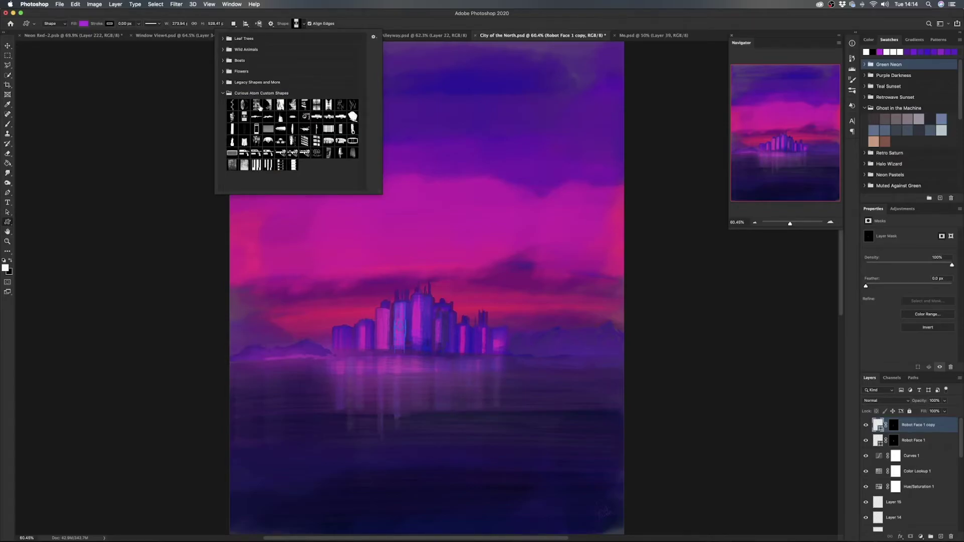
pyautogui.doubleClick(256, 164)
pyautogui.moveTo(323, 210); pyautogui.dragTo(456, 282)
# Scale the cladding shape to about 28% width and 43% height and reshape it to fit the two leftmost towers.
pyautogui.press('v')
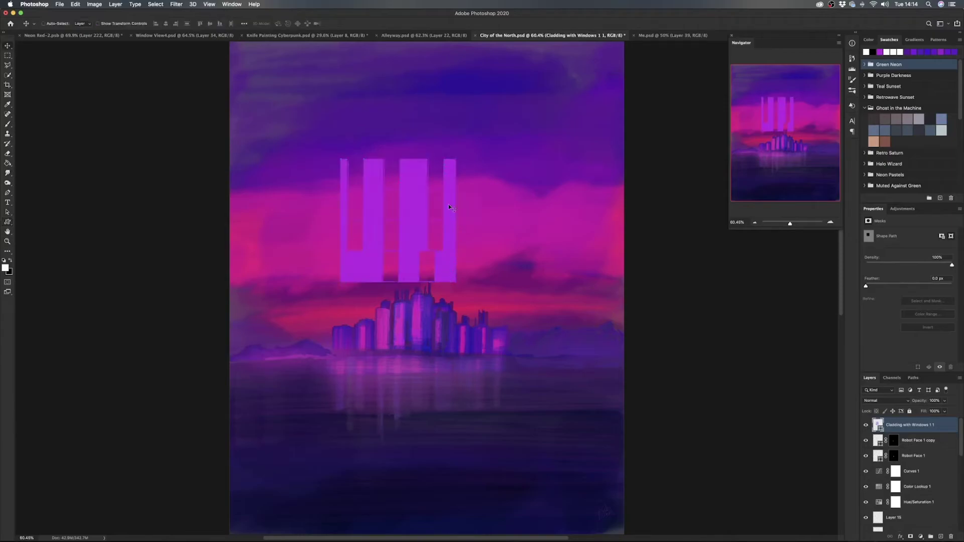
pyautogui.hotkey('ctrl', 't')
pyautogui.moveTo(456, 159); pyautogui.dragTo(347, 327)
pyautogui.rightClick(347, 329)
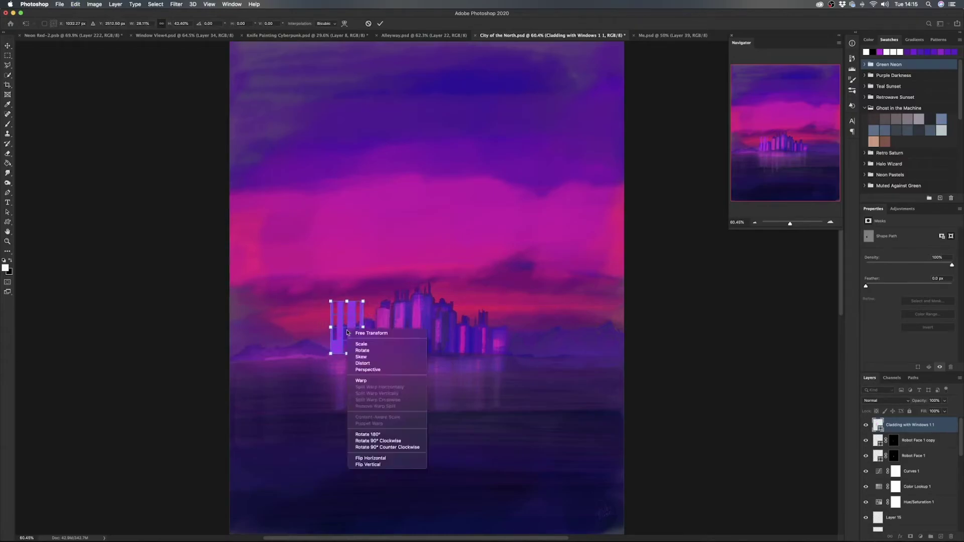
pyautogui.click(369, 361)
pyautogui.moveTo(346, 302); pyautogui.dragTo(371, 325)
pyautogui.press('Return')
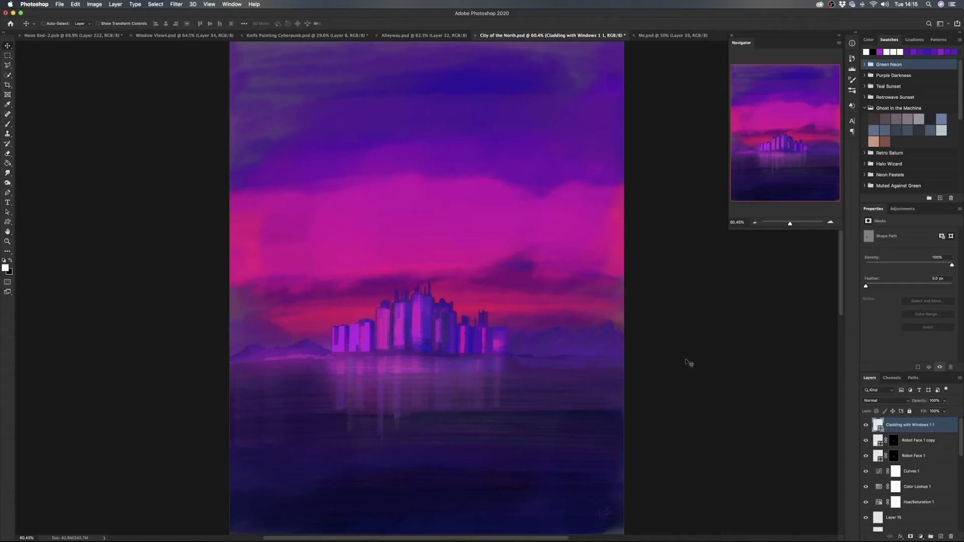
# Try the Soft Light blend mode on the cladding layer, then return it to Normal.
pyautogui.click(891, 401)
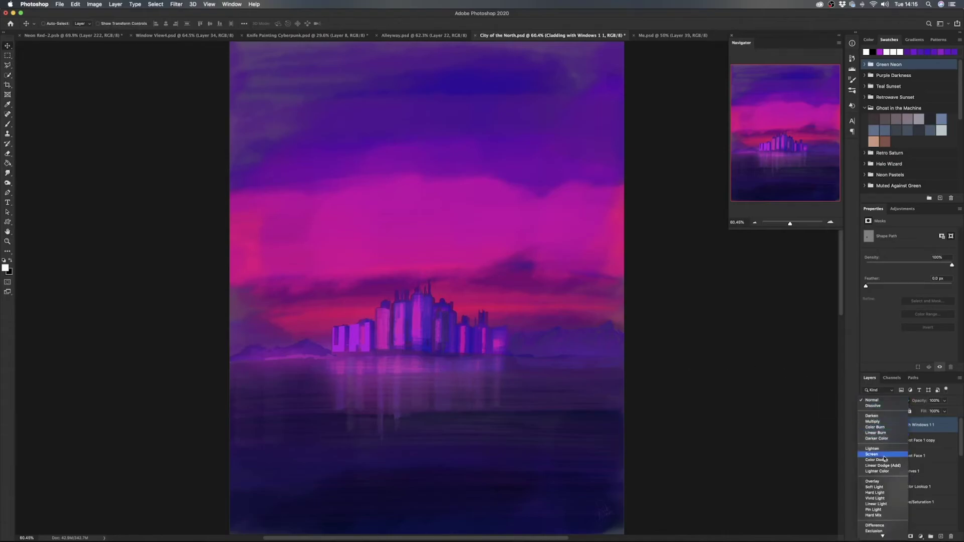
pyautogui.click(887, 488)
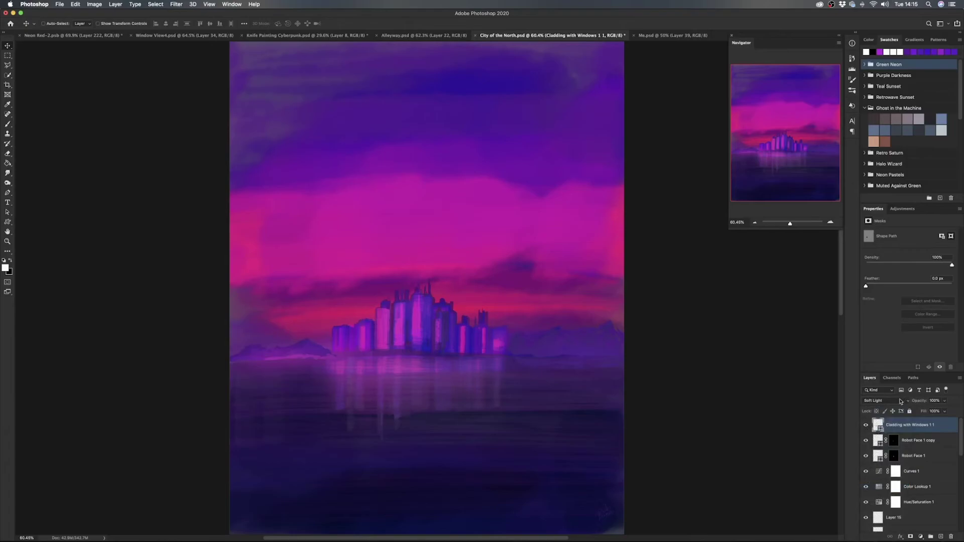
pyautogui.click(883, 400)
pyautogui.click(893, 314)
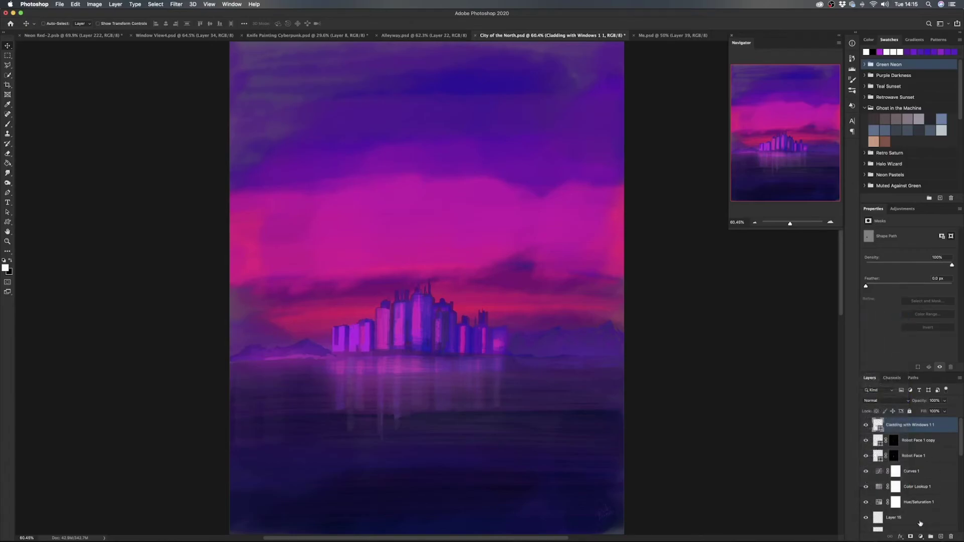
# Add a layer mask to the cladding layer and invert it to black.
pyautogui.click(910, 536)
pyautogui.press('super+i')
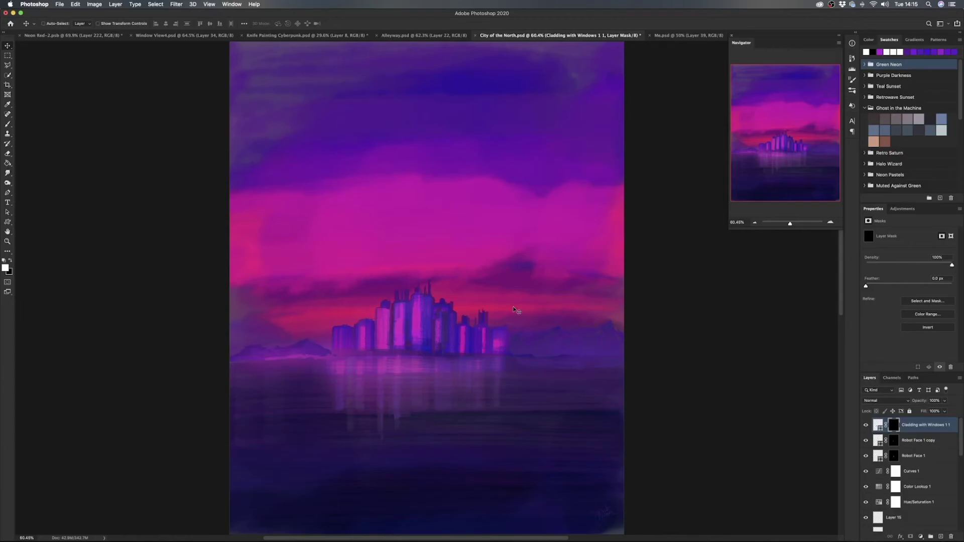
# Paint white on the cladding layer's mask with the Brush to reveal the shape over the two leftmost towers.
pyautogui.press('b')
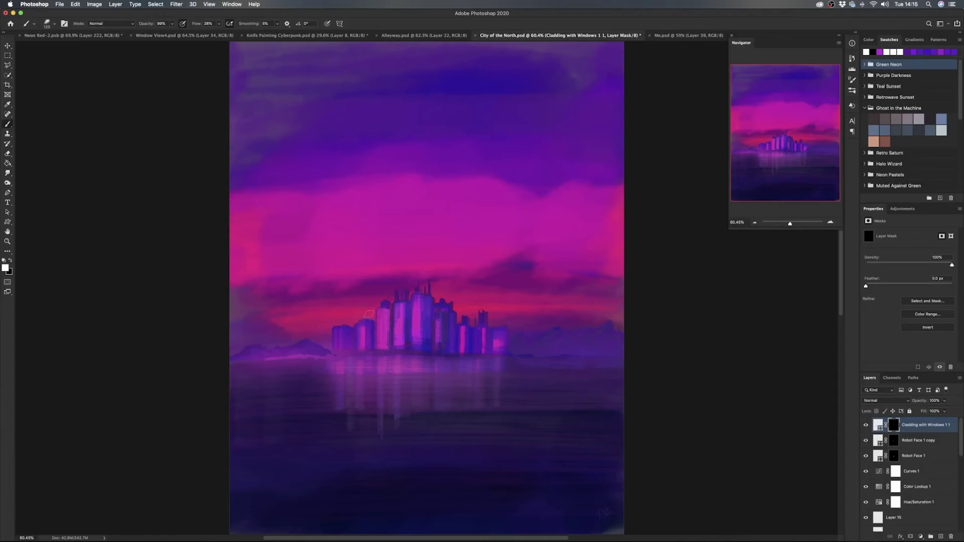
pyautogui.moveTo(367, 350)
pyautogui.mouseDown()
pyautogui.moveTo(366, 336)
pyautogui.moveTo(339, 335)
pyautogui.moveTo(355, 343)
pyautogui.moveTo(337, 332)
pyautogui.mouseUp()
# Change the cladding shape's fill to a deep blue-violet with the Color Picker, and select the Curves 1 layer.
pyautogui.click(878, 426)
pyautogui.press('v')
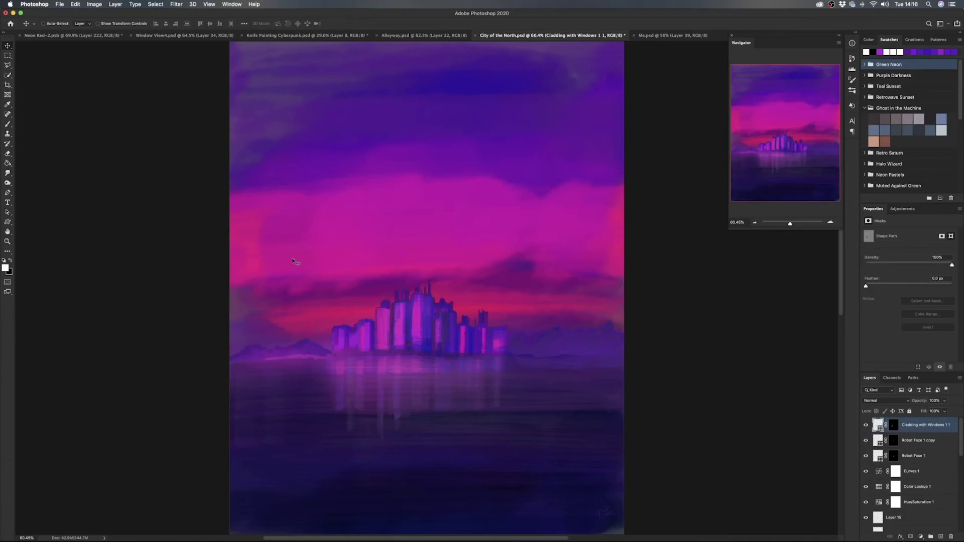
pyautogui.click(8, 223)
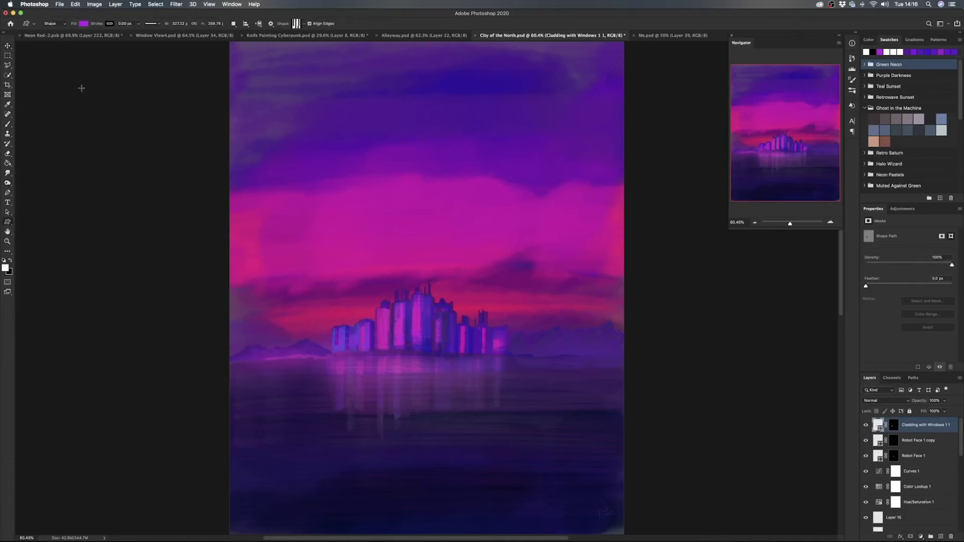
pyautogui.click(83, 24)
pyautogui.click(129, 39)
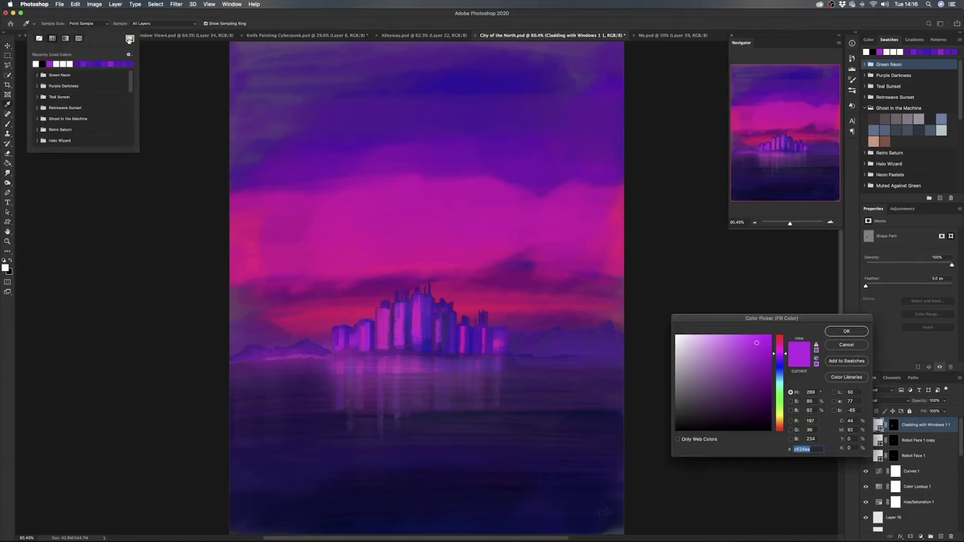
pyautogui.moveTo(738, 398)
pyautogui.mouseDown()
pyautogui.moveTo(710, 379)
pyautogui.moveTo(750, 351)
pyautogui.moveTo(782, 365)
pyautogui.moveTo(780, 375)
pyautogui.mouseUp()
pyautogui.click(847, 331)
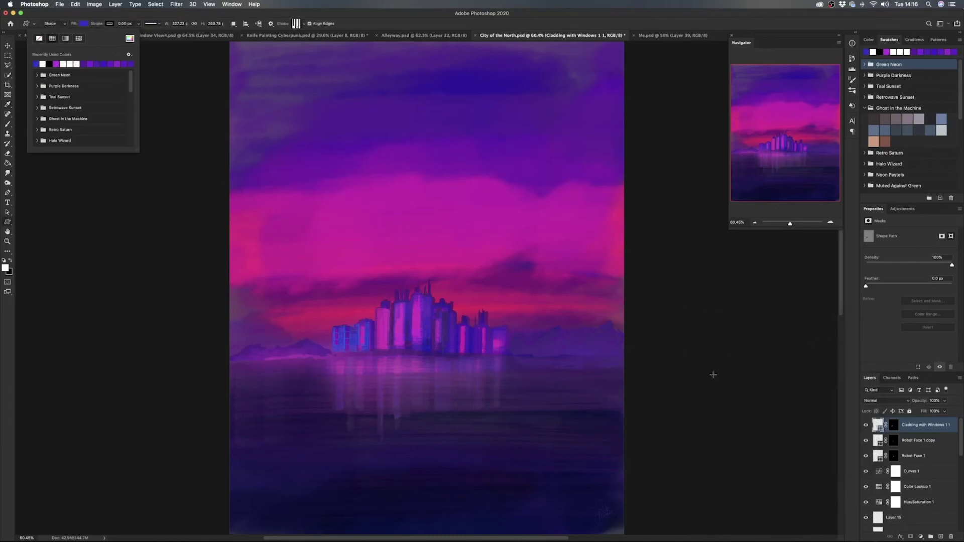
pyautogui.click(944, 439)
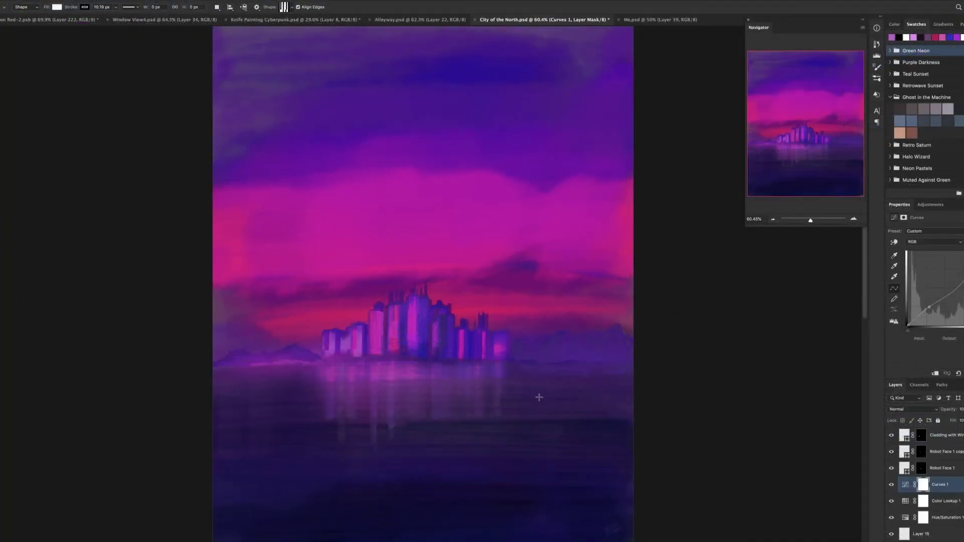